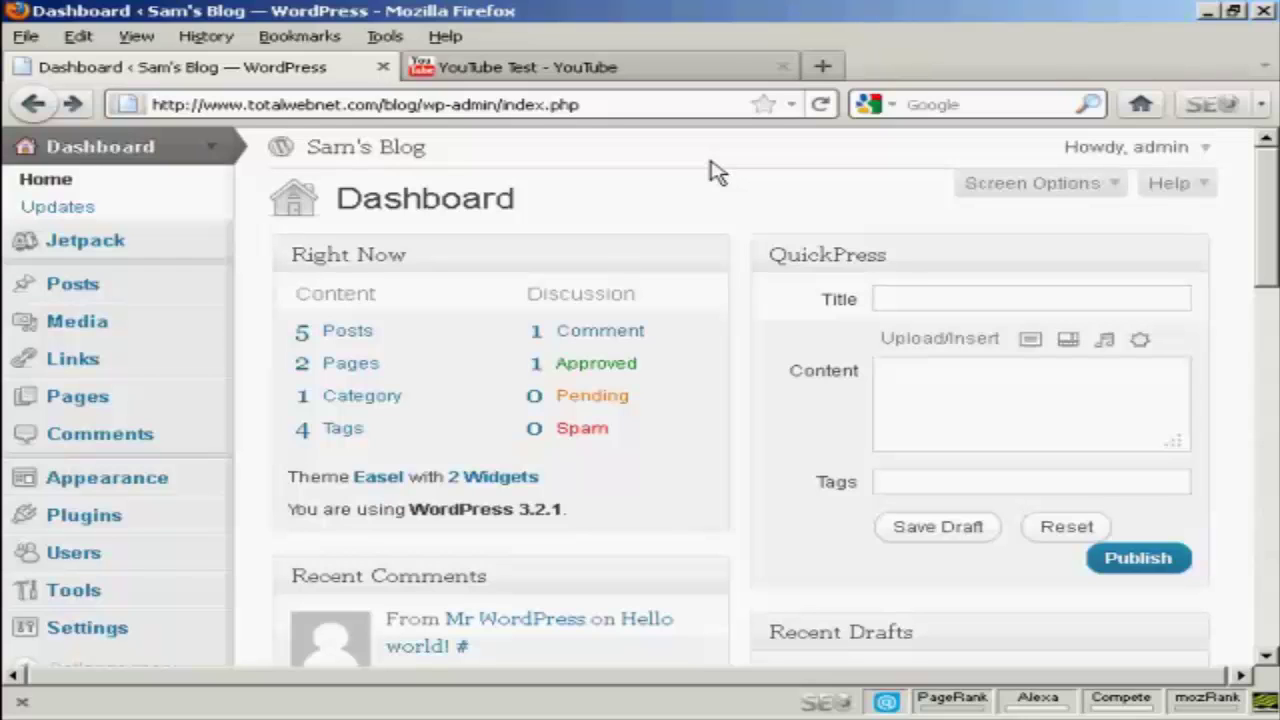
- Show the test video's YouTube embed code with 'Show suggested videos' turned off
click(657, 76)
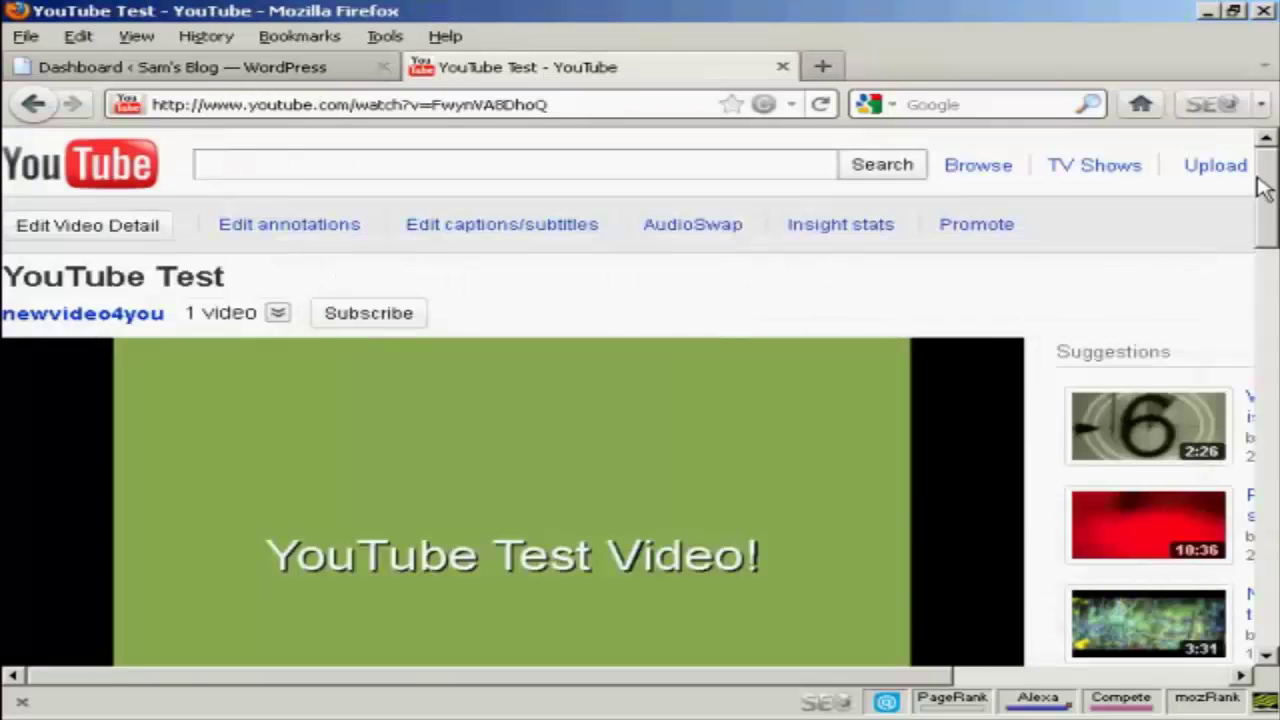
drag(1268, 186, 1268, 293)
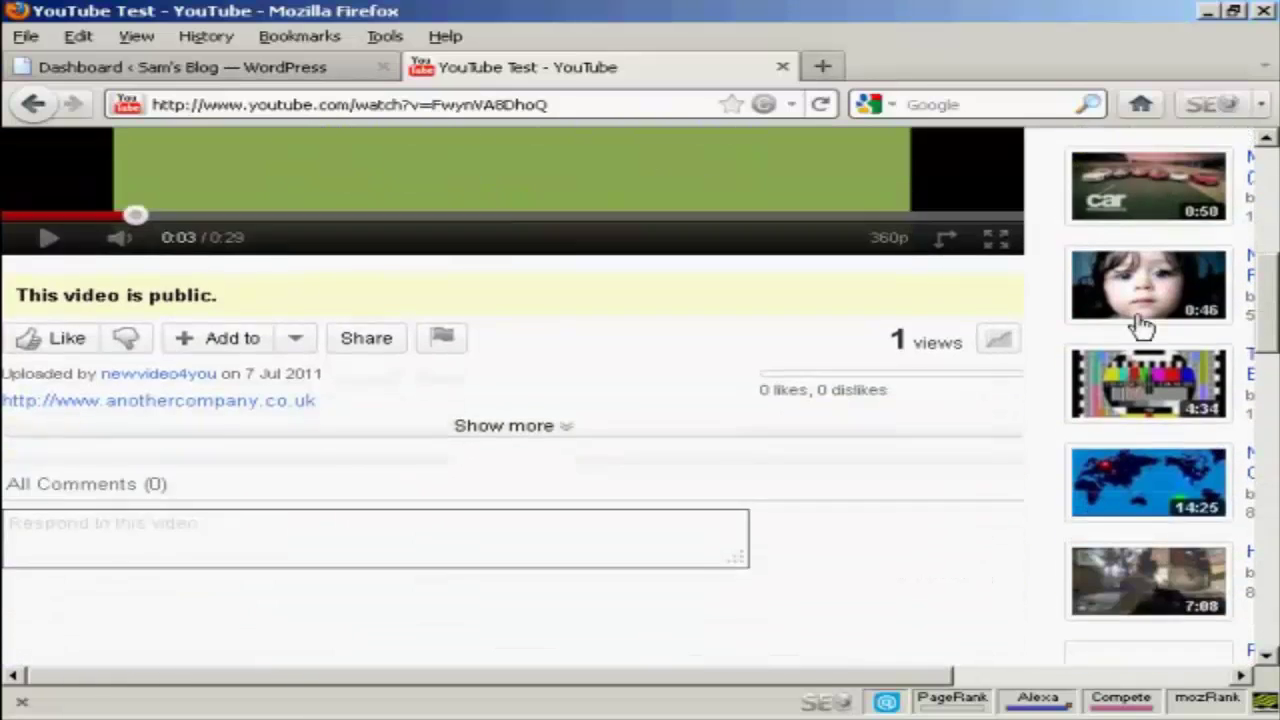
click(379, 346)
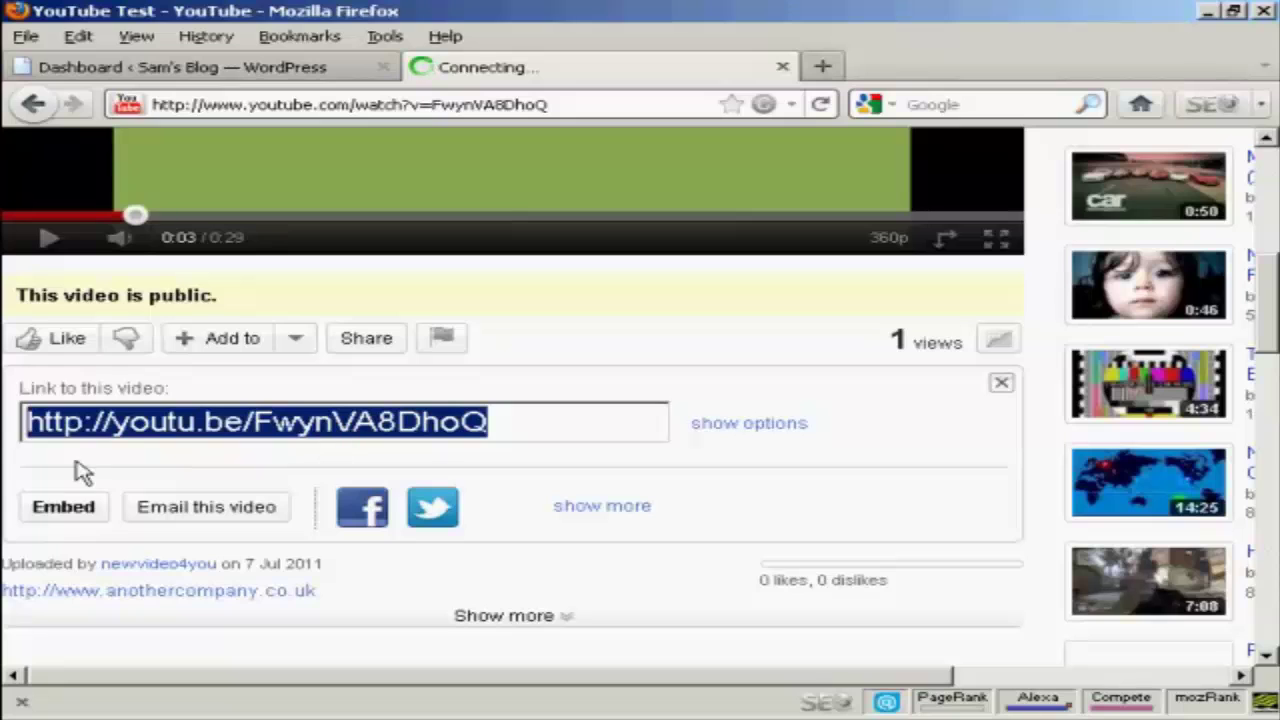
click(54, 515)
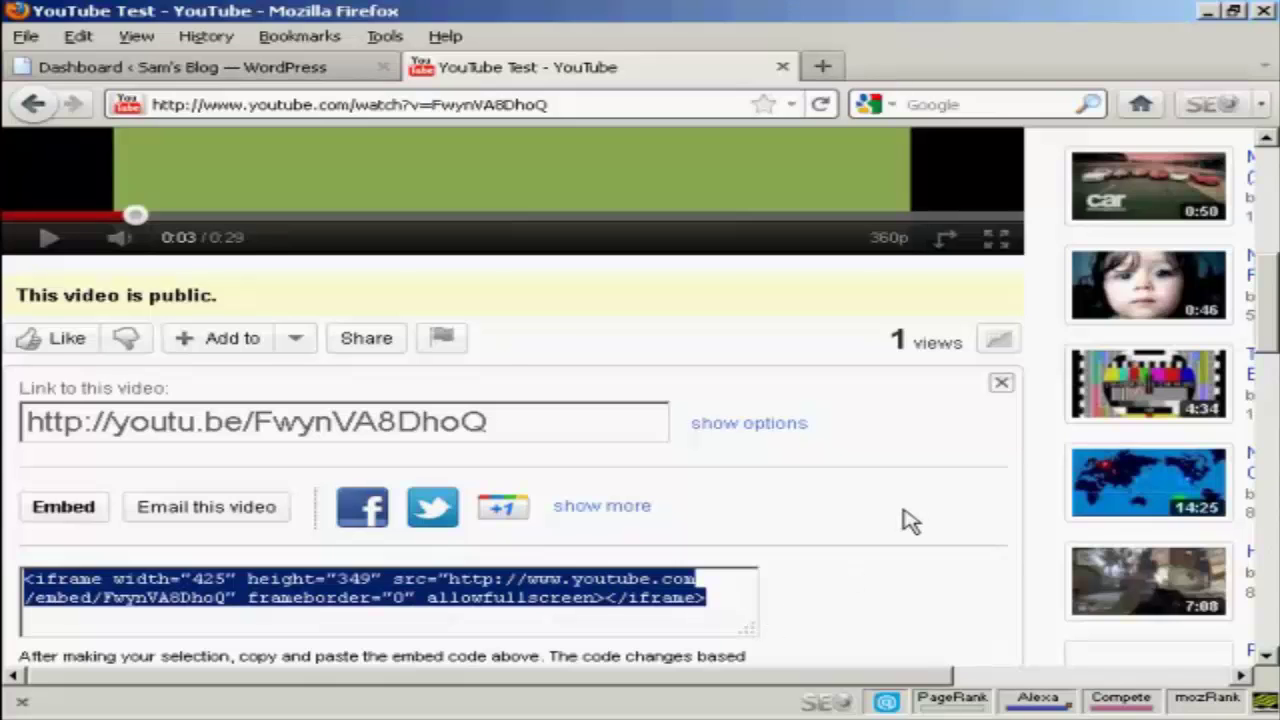
scroll(903, 520, down, 3)
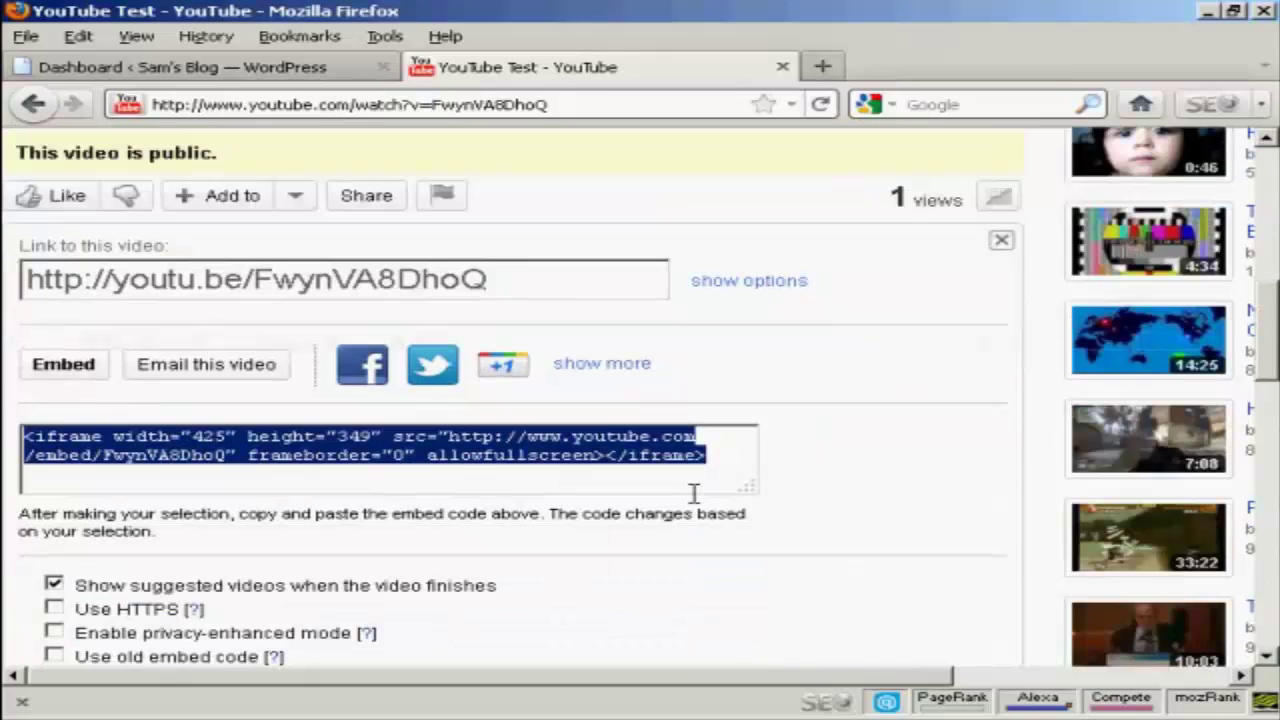
click(54, 586)
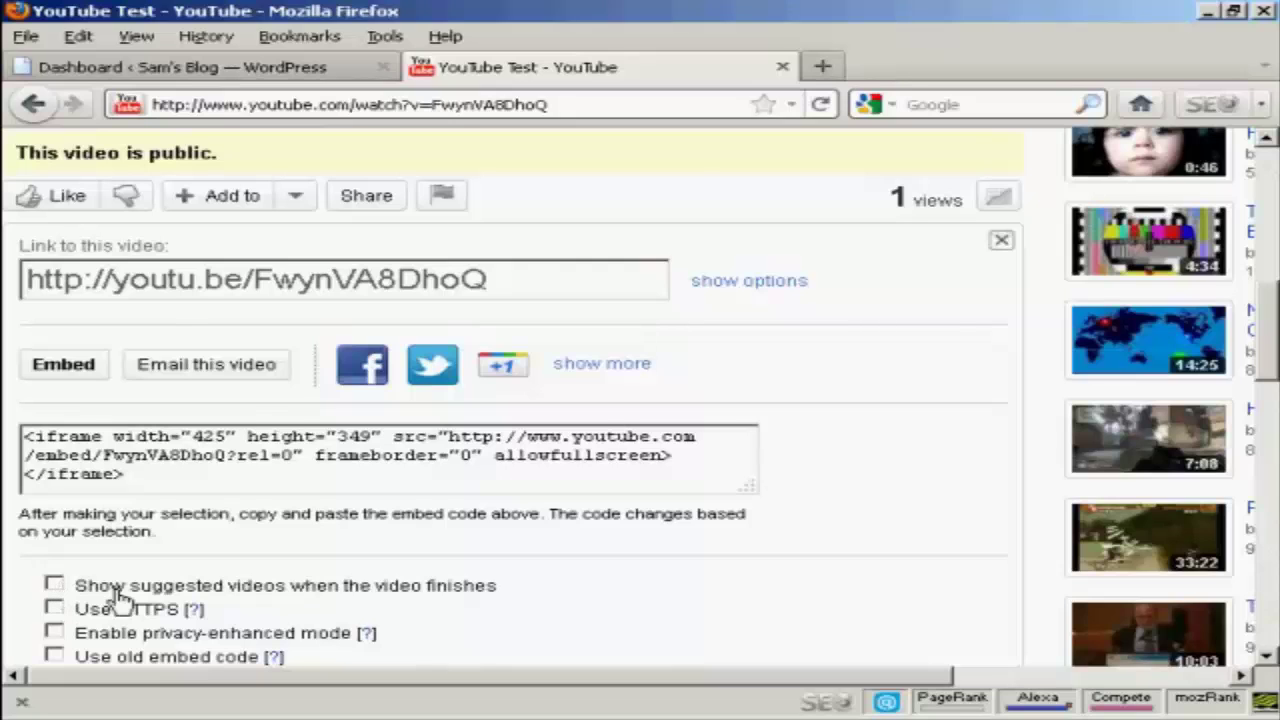
- Copy the iframe embed code and return to the WordPress dashboard
drag(130, 476, 8, 437)
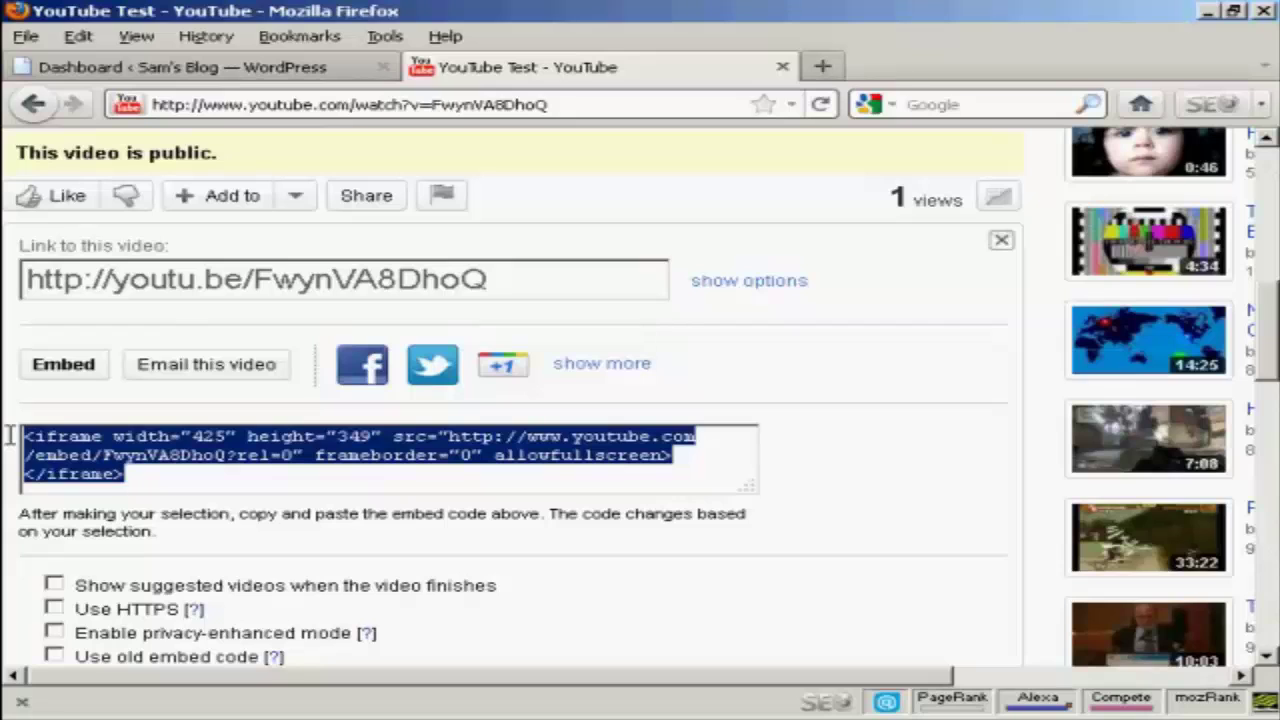
right_click(66, 437)
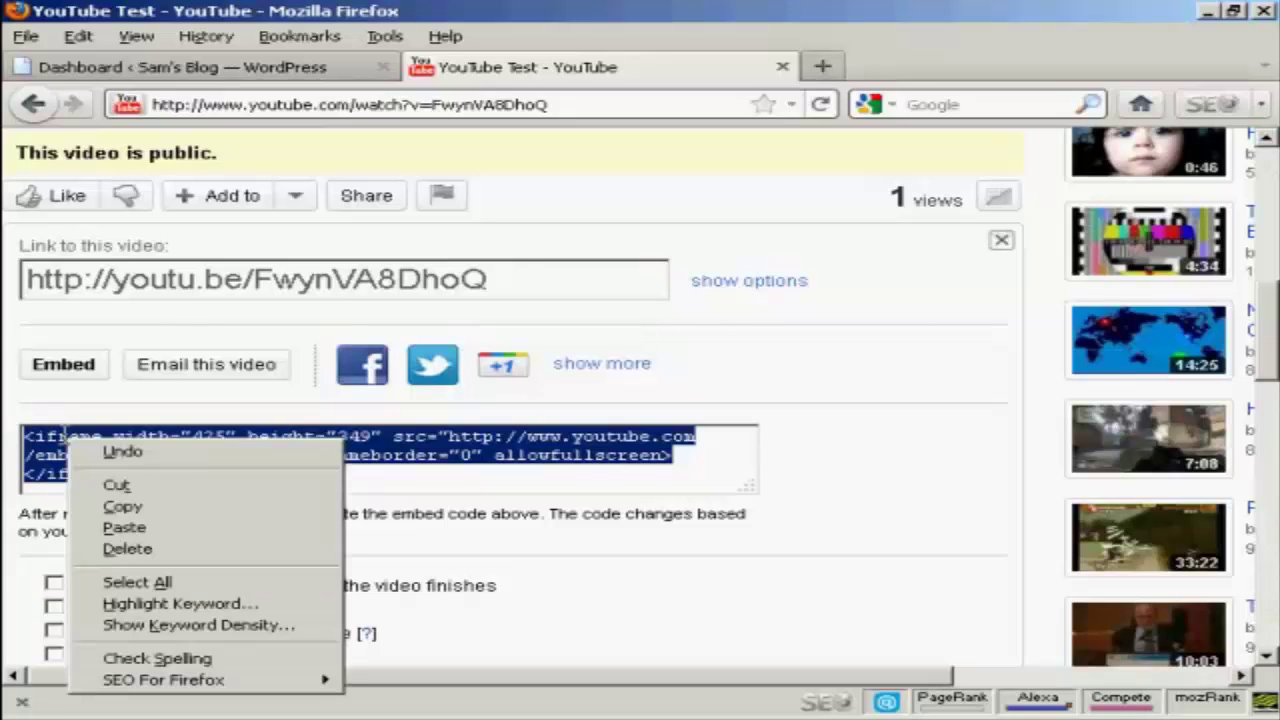
click(120, 507)
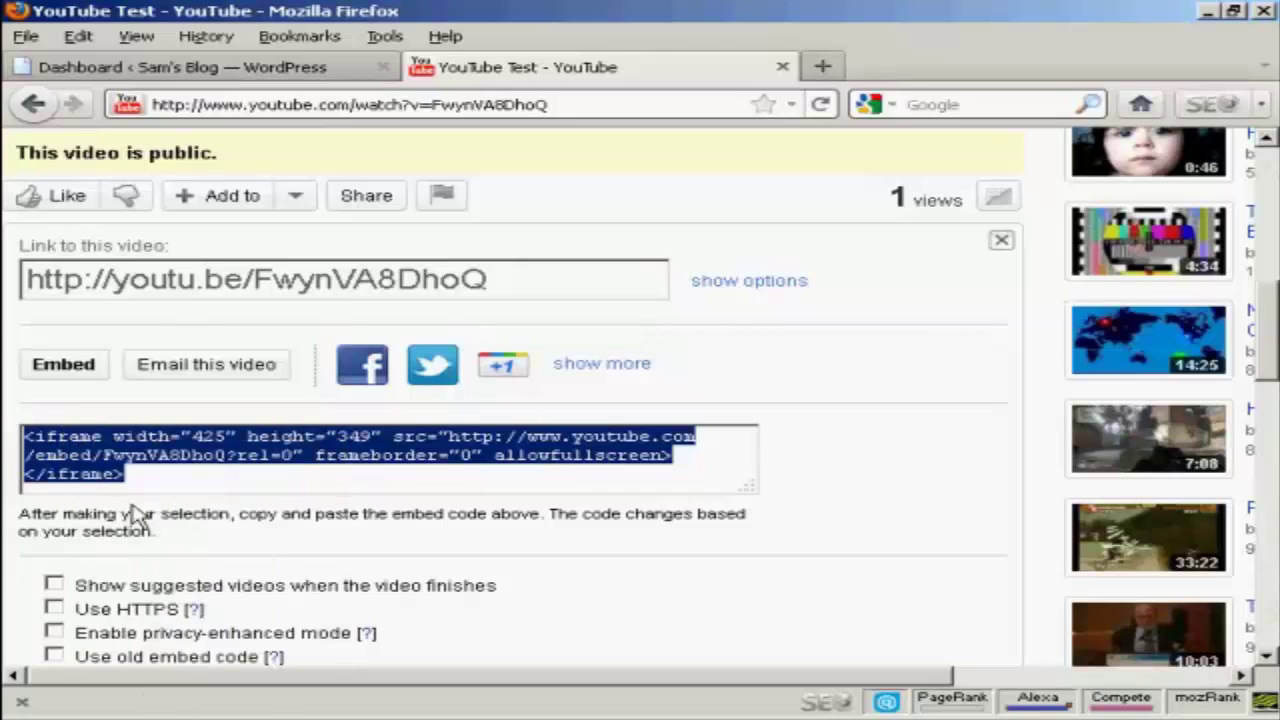
click(163, 72)
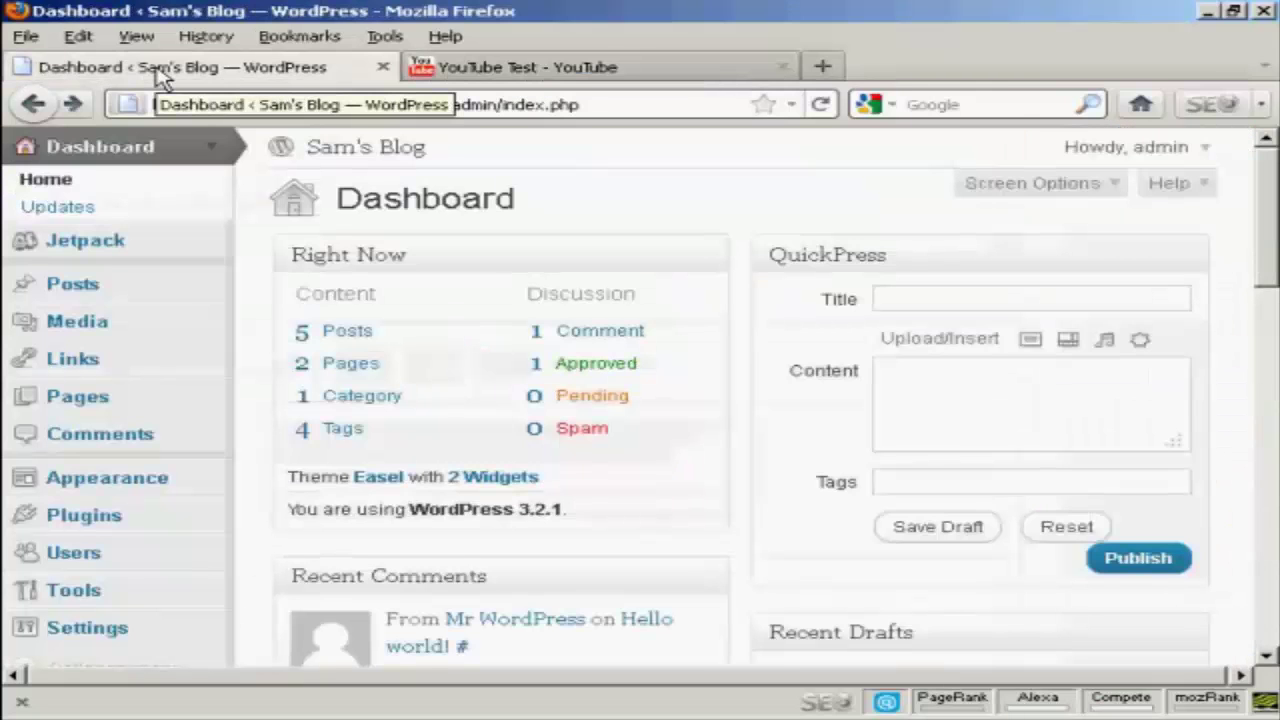
- Start a new post titled 'YouTube Video'
click(73, 285)
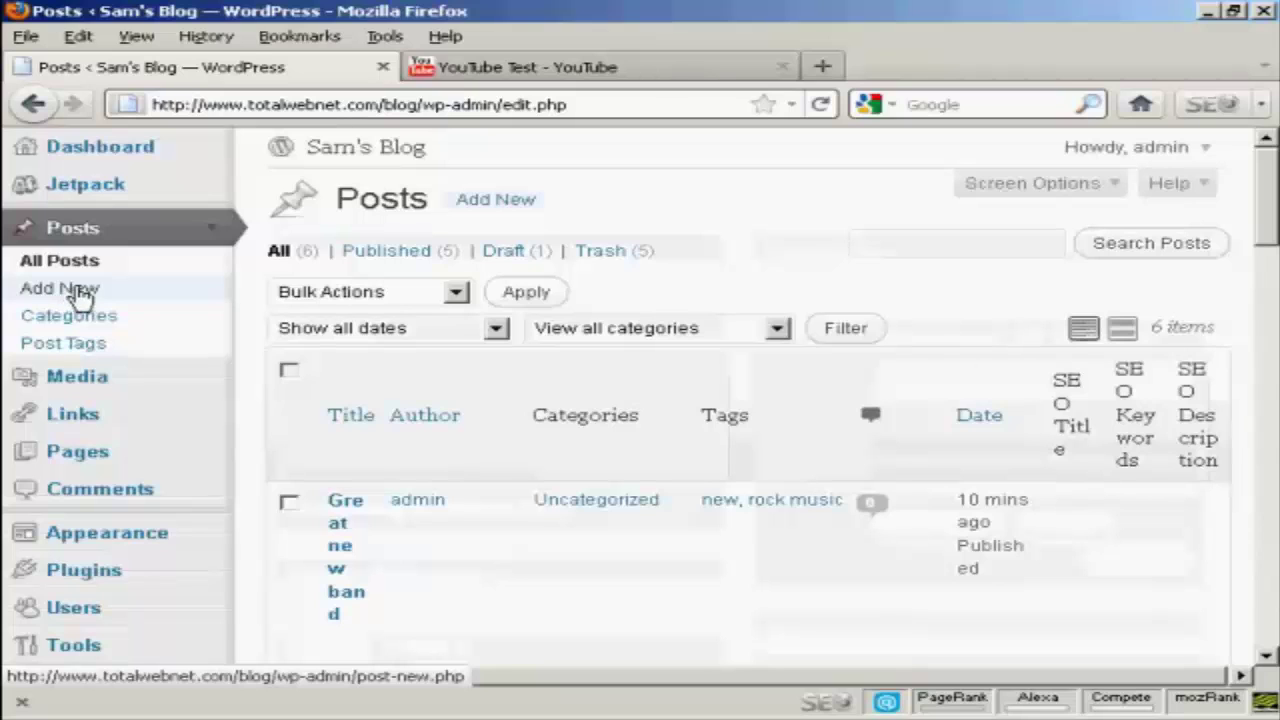
click(60, 288)
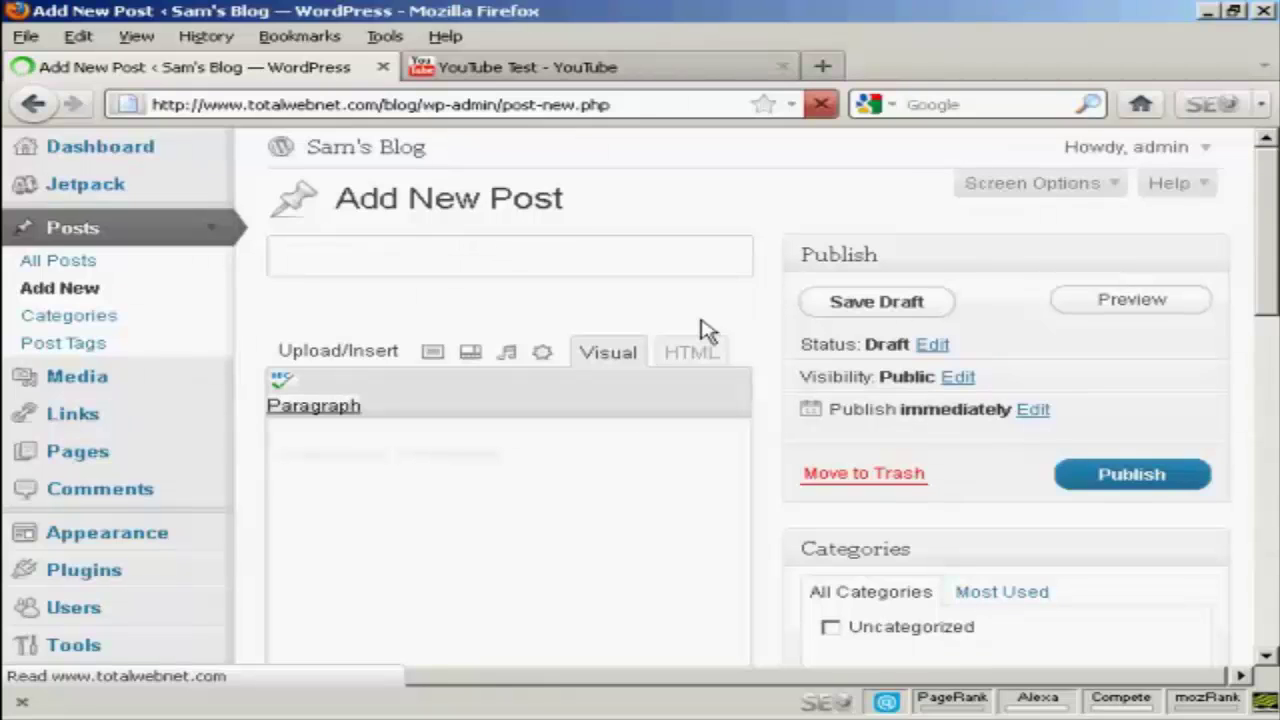
text(You)
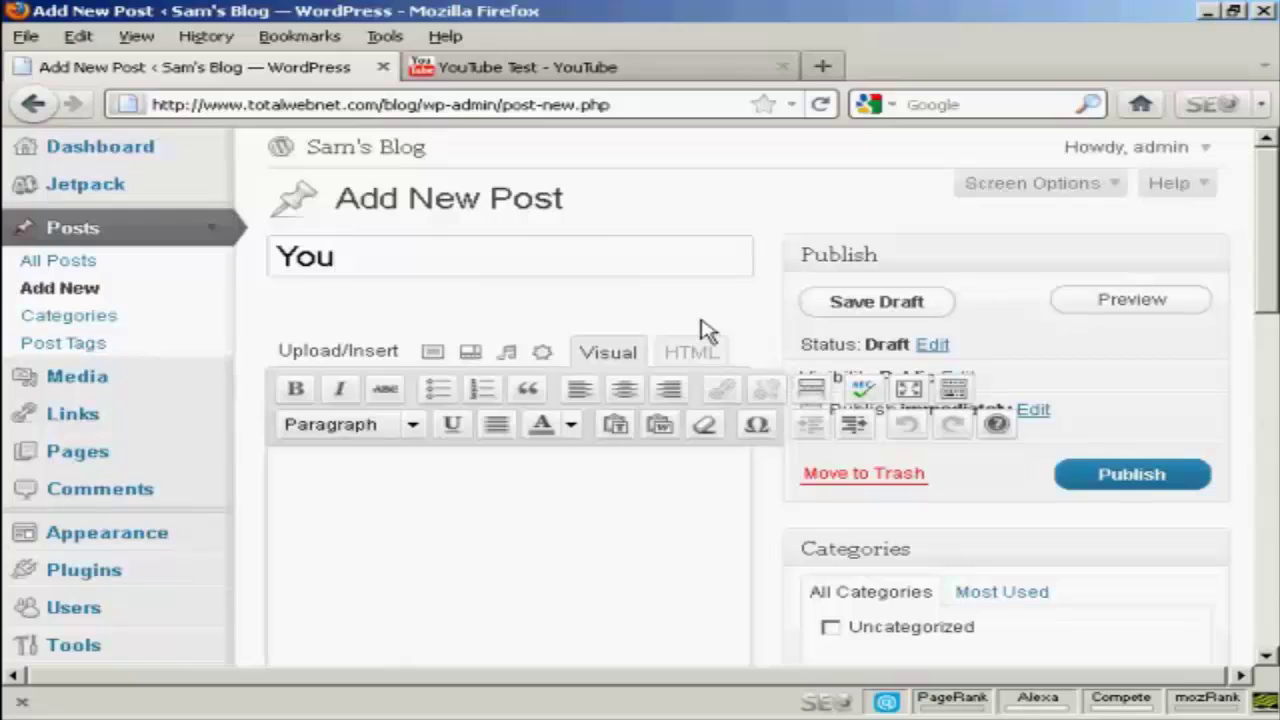
text(Tube Video)
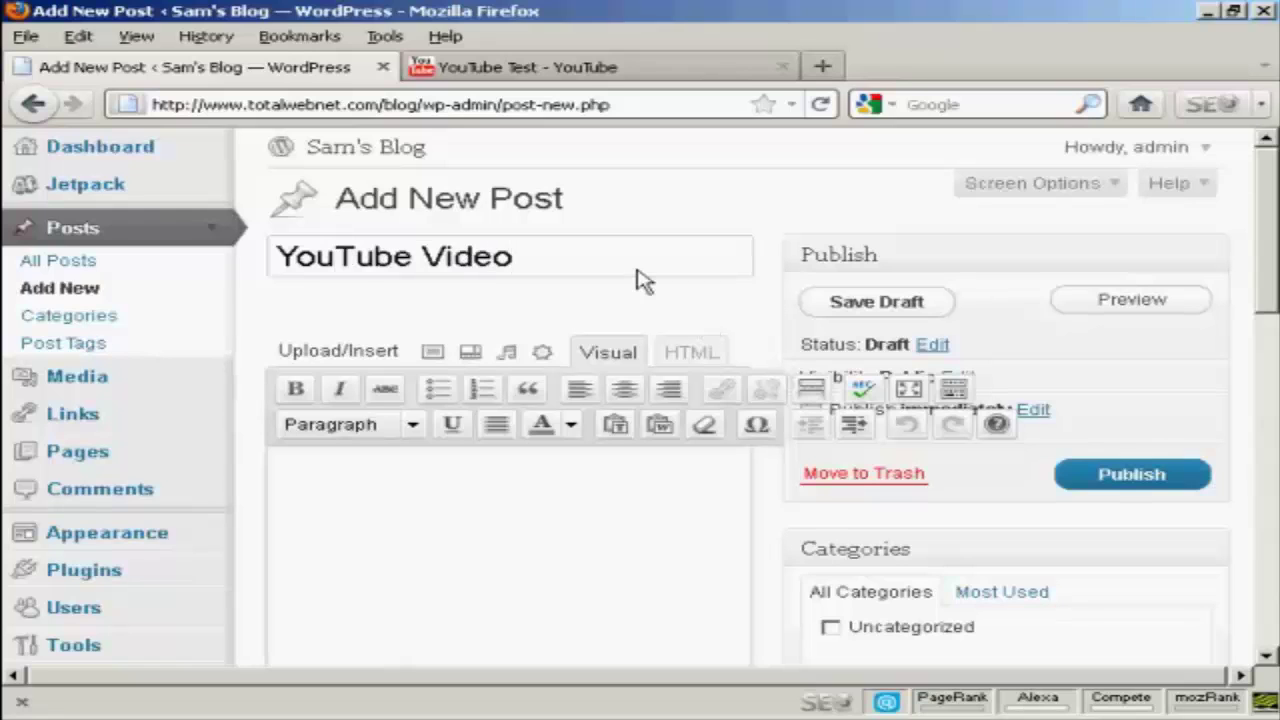
- Write 'This is a test video I made for this video!' in the body, then start a new paragraph
click(311, 467)
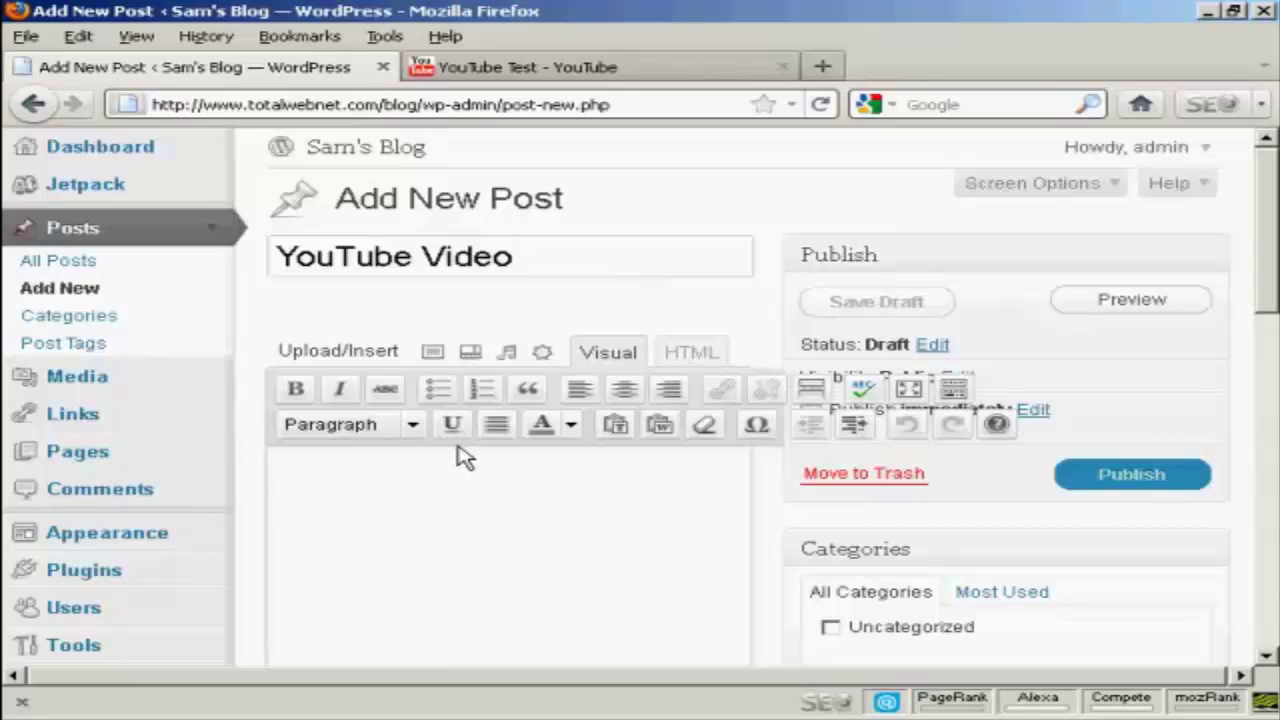
scroll(463, 457, down, 5)
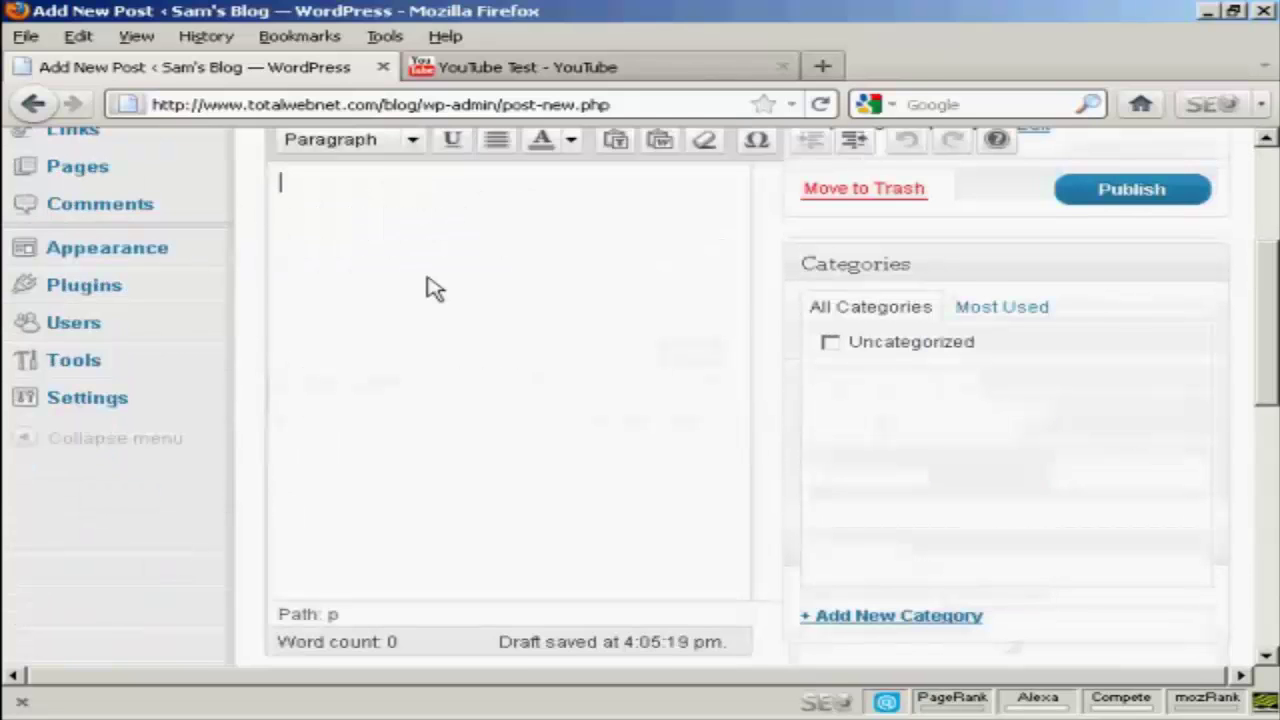
scroll(433, 286, up, 3)
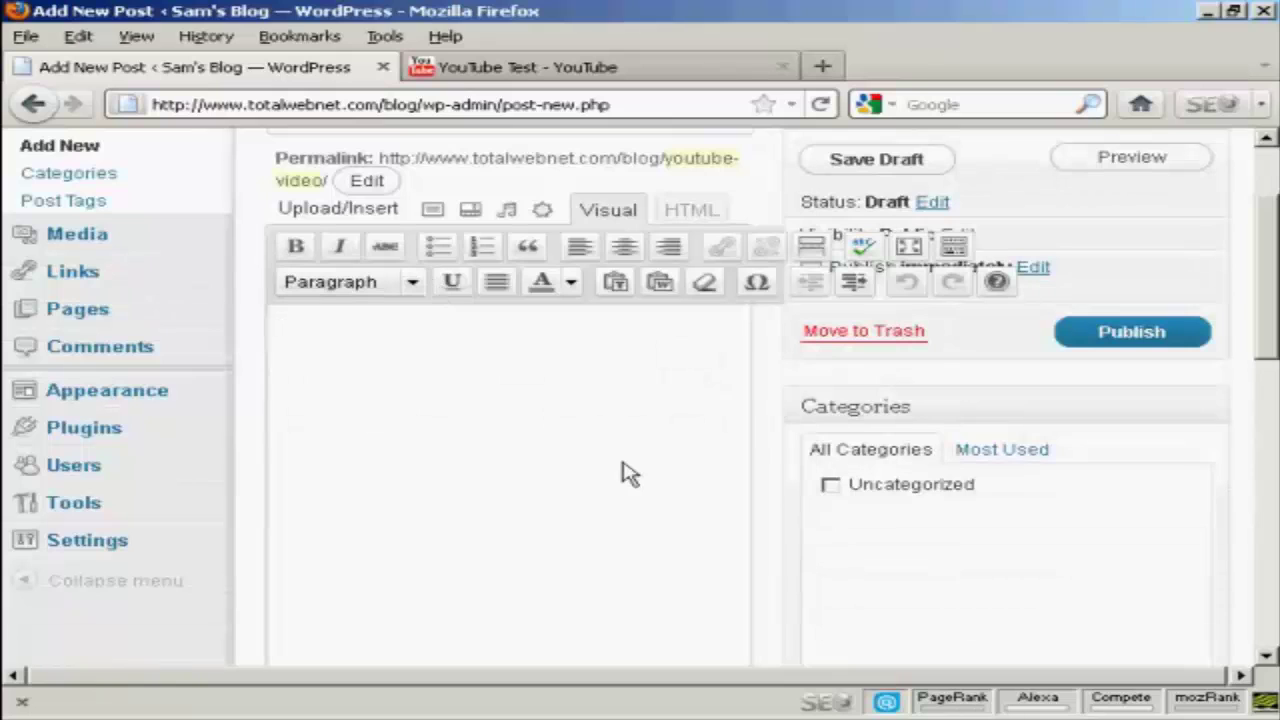
text(This)
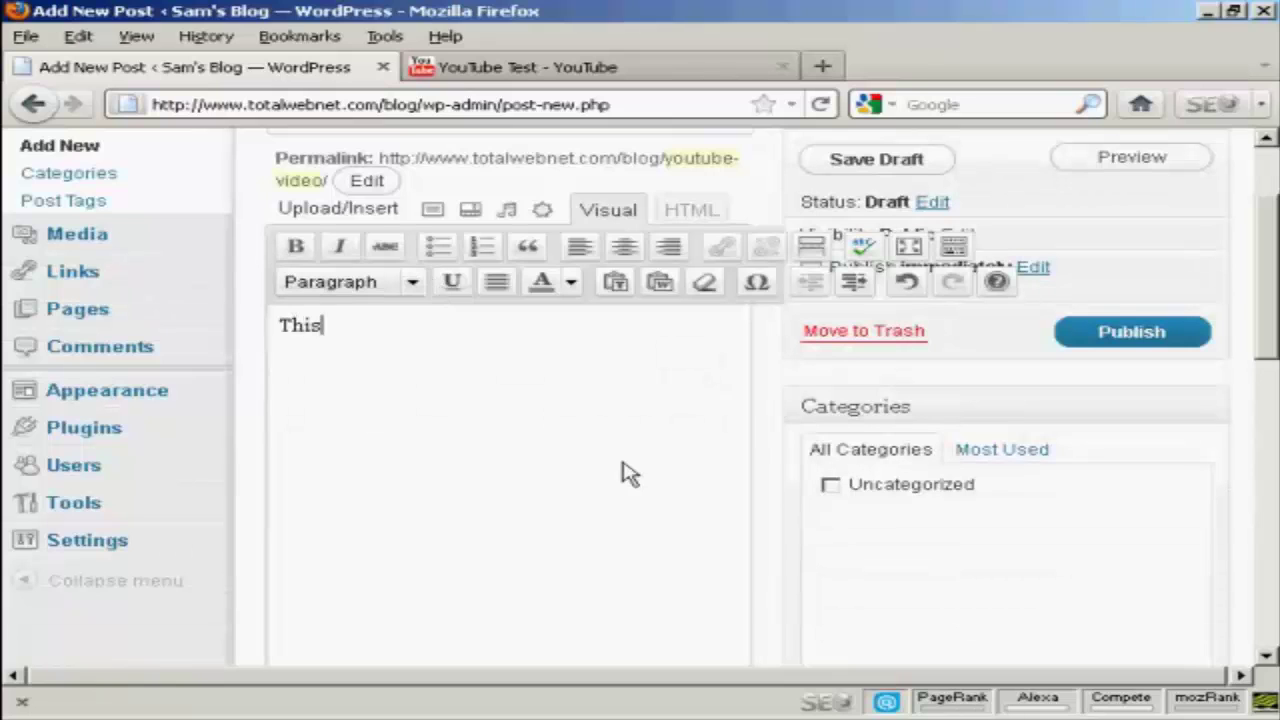
text( is a test video )
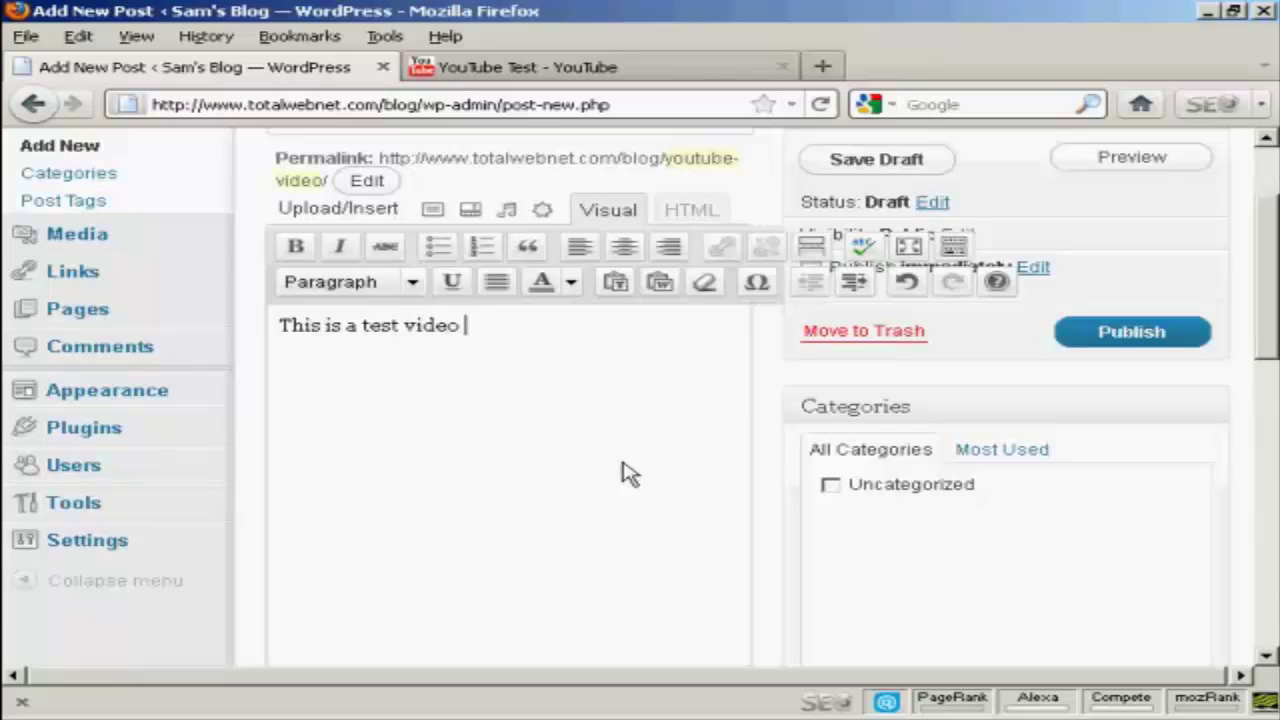
text(I made for )
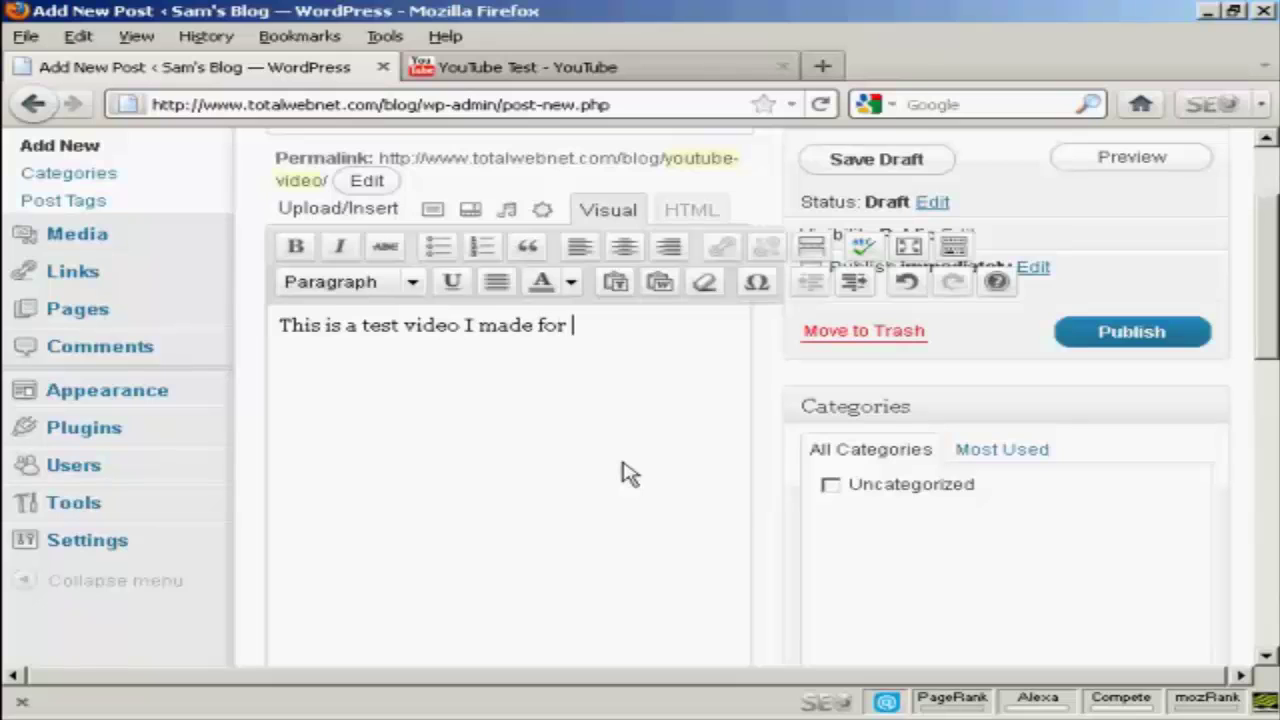
text(this video!)
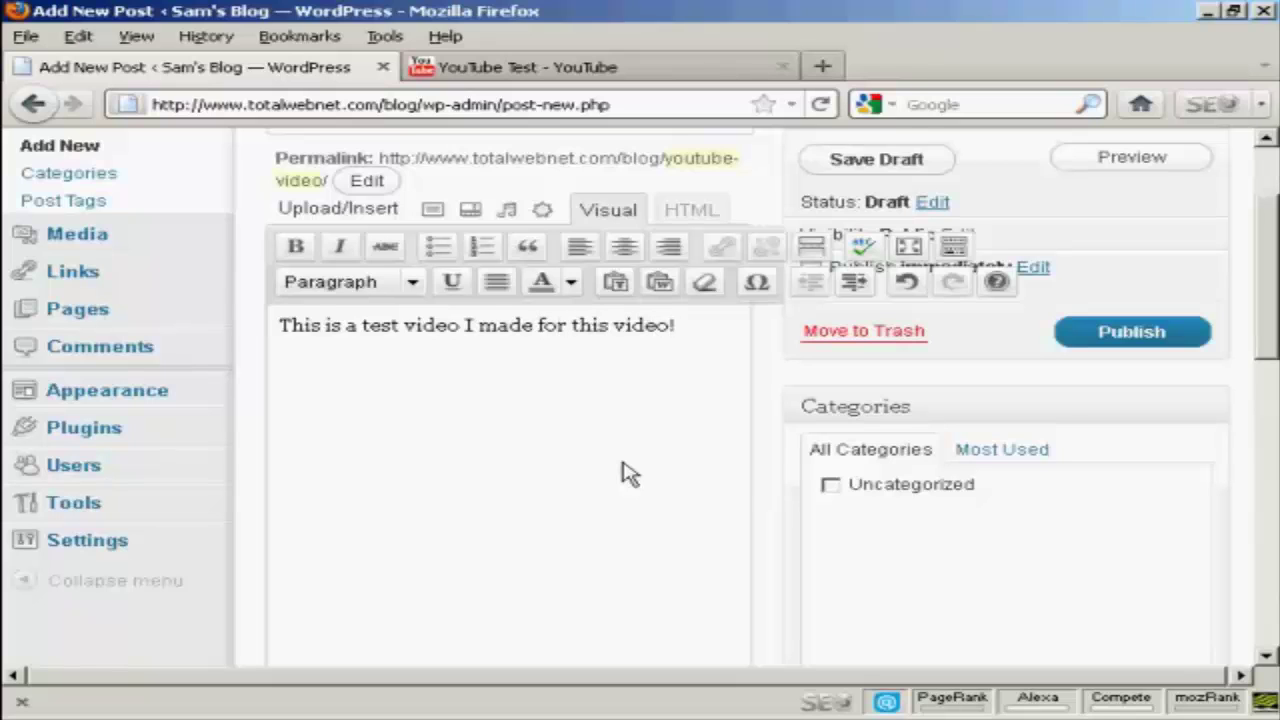
key(Return)
- Paste the YouTube iframe code on a new line in the HTML view, then preview the draft
click(692, 211)
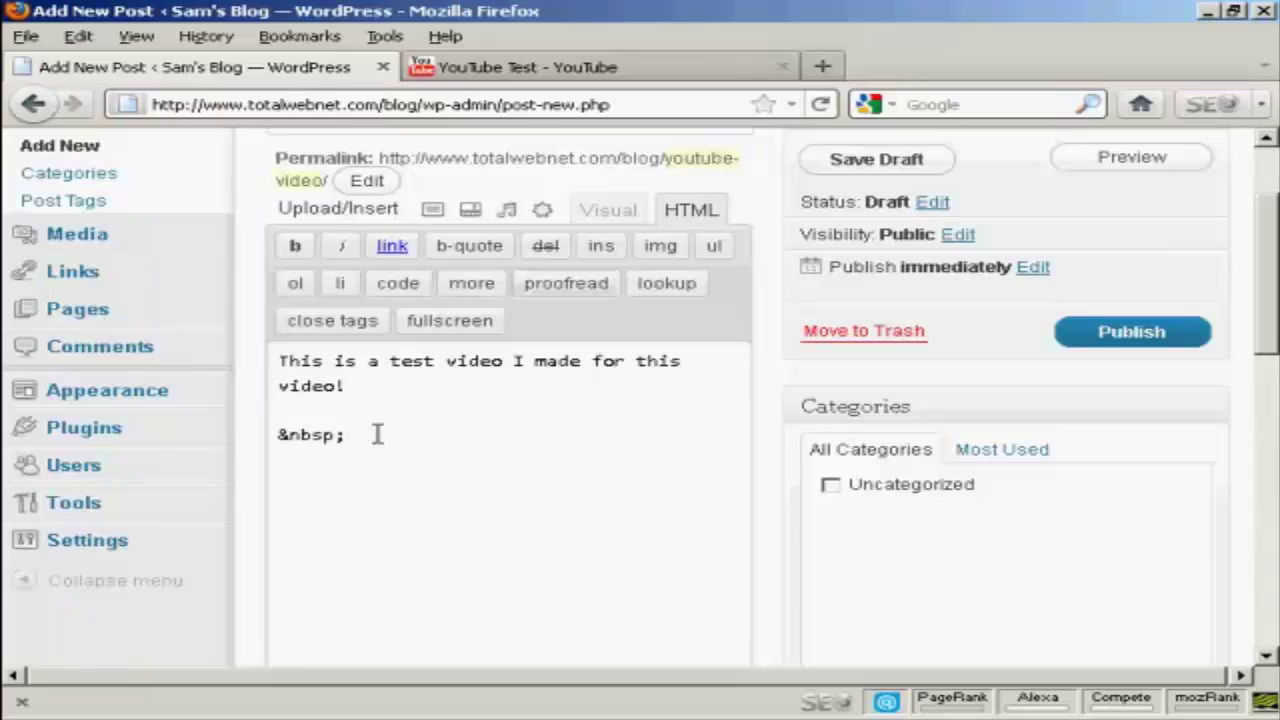
key(Return)
text(<iframe width="425" height="349" src="http://www.youtube.com/embed/FwynVA8DhoQ?rel=0" frameborder="0" allowfullscreen></iframe>)
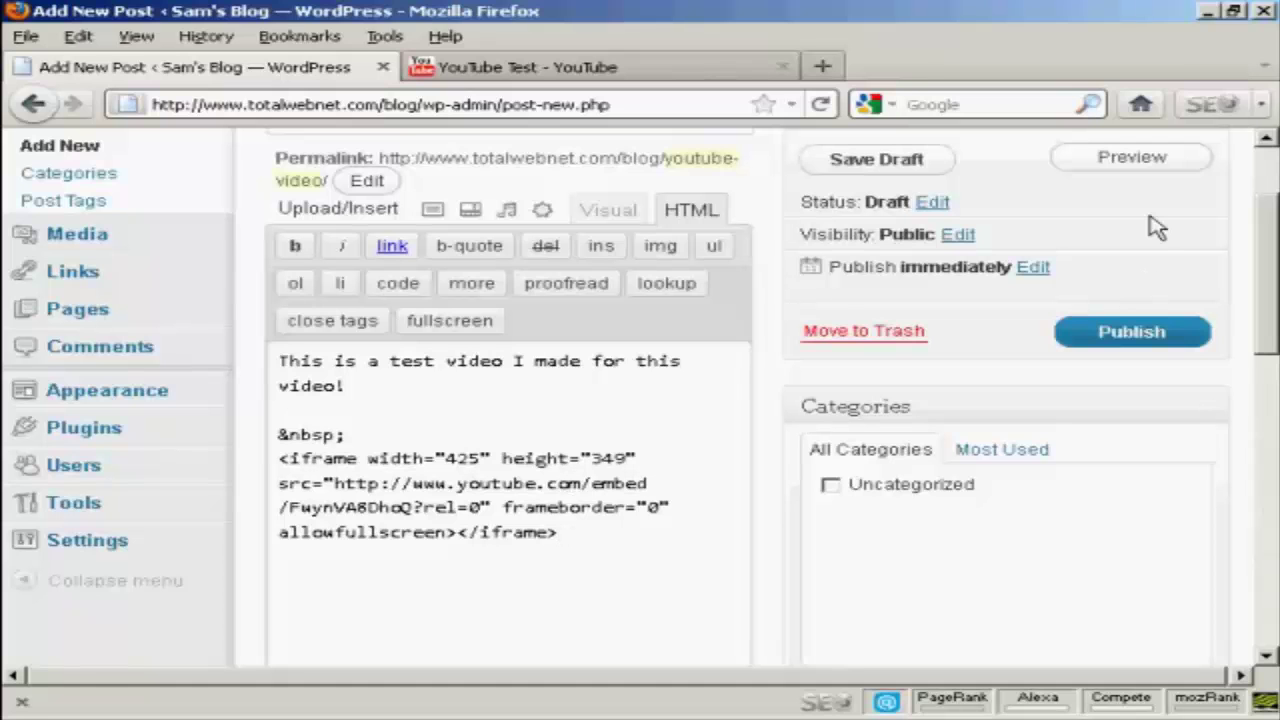
scroll(1205, 250, up, 2)
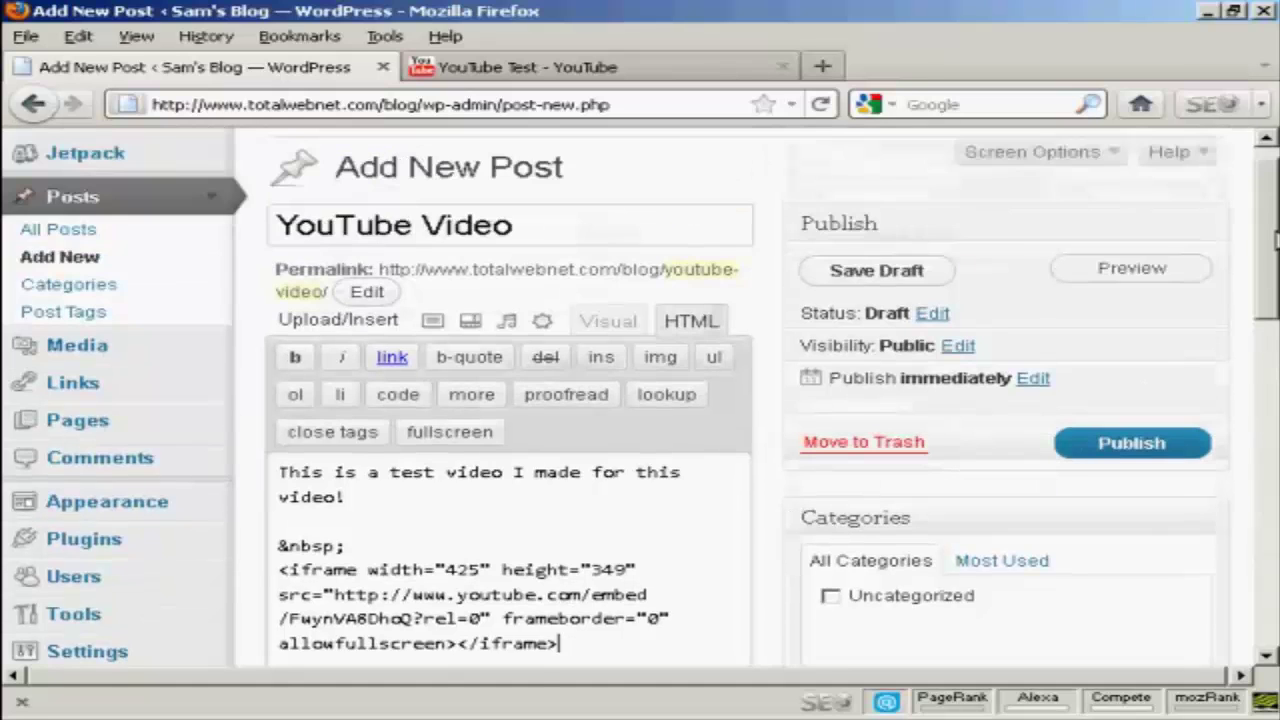
click(1200, 268)
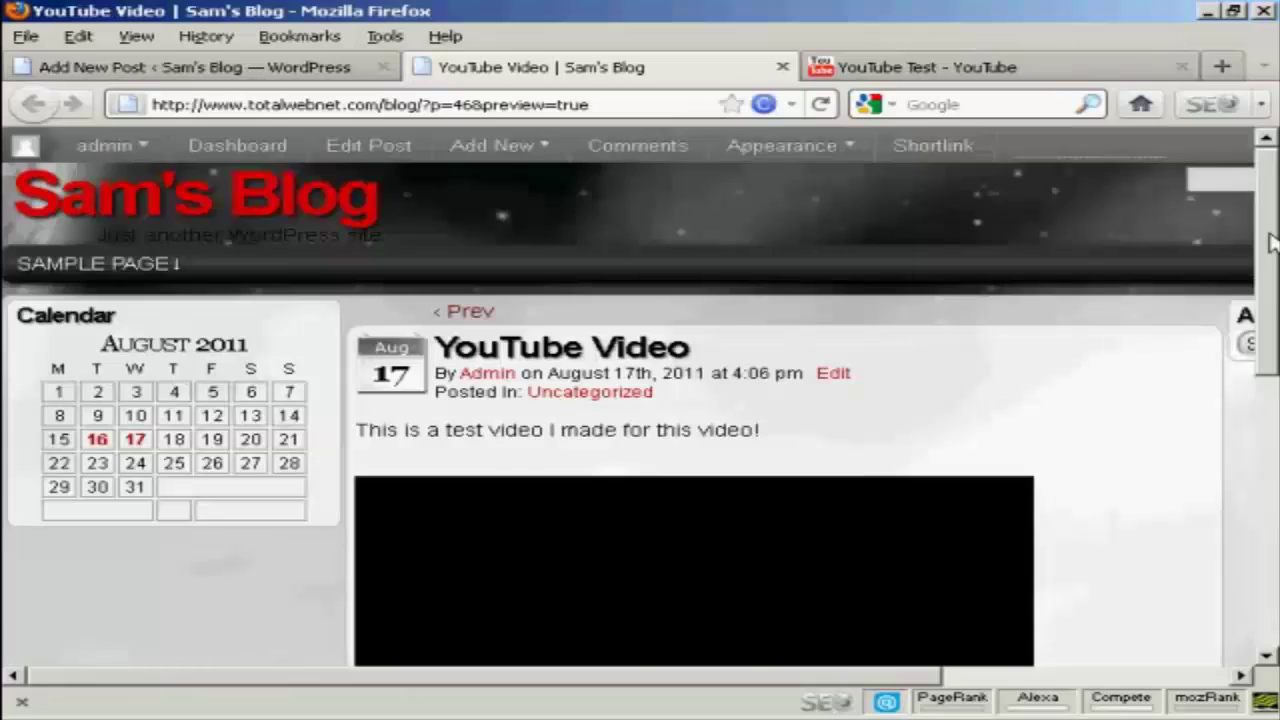
- Play and then pause the embedded YouTube Test video in the draft preview
scroll(1270, 240, down, 3)
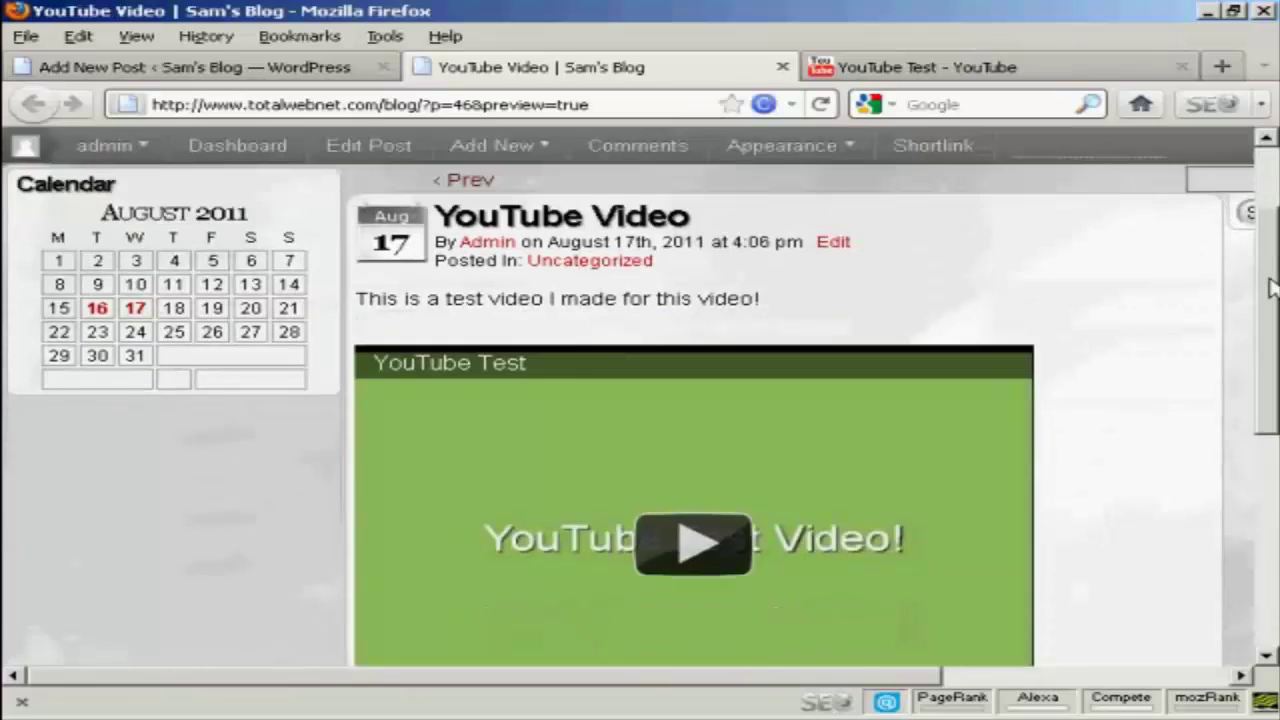
scroll(1270, 287, up, 3)
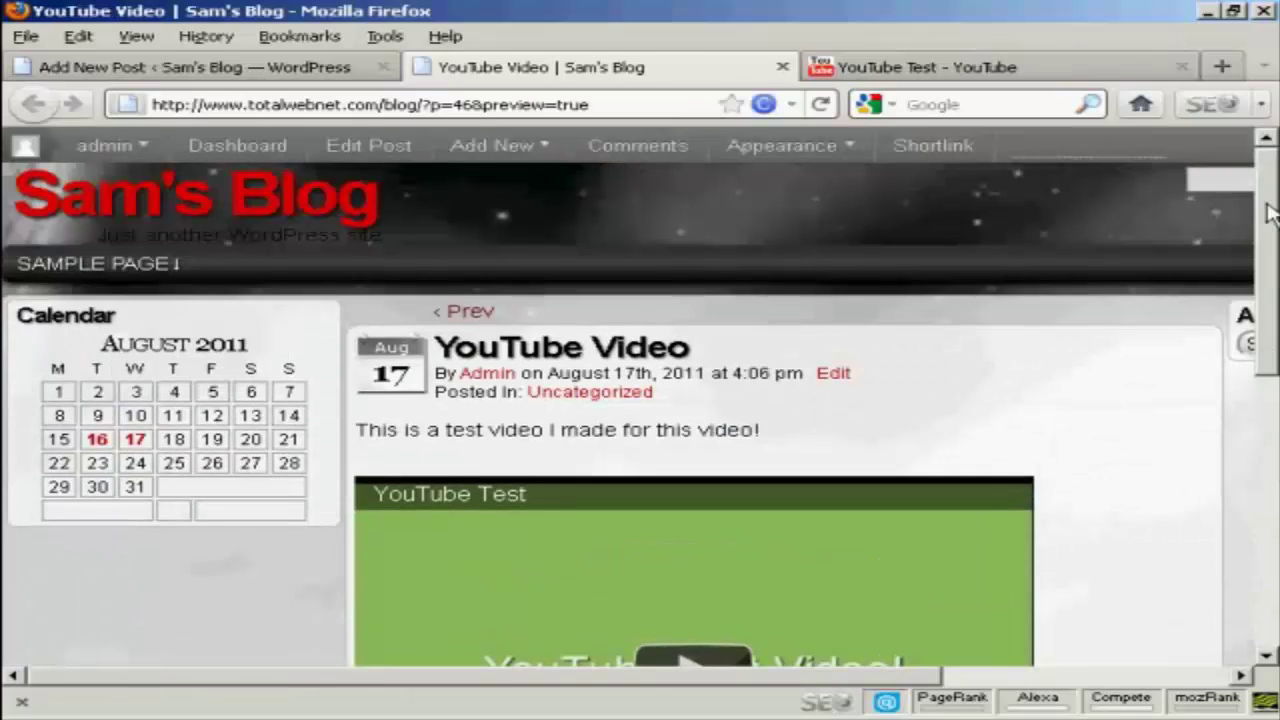
drag(1270, 212, 1270, 333)
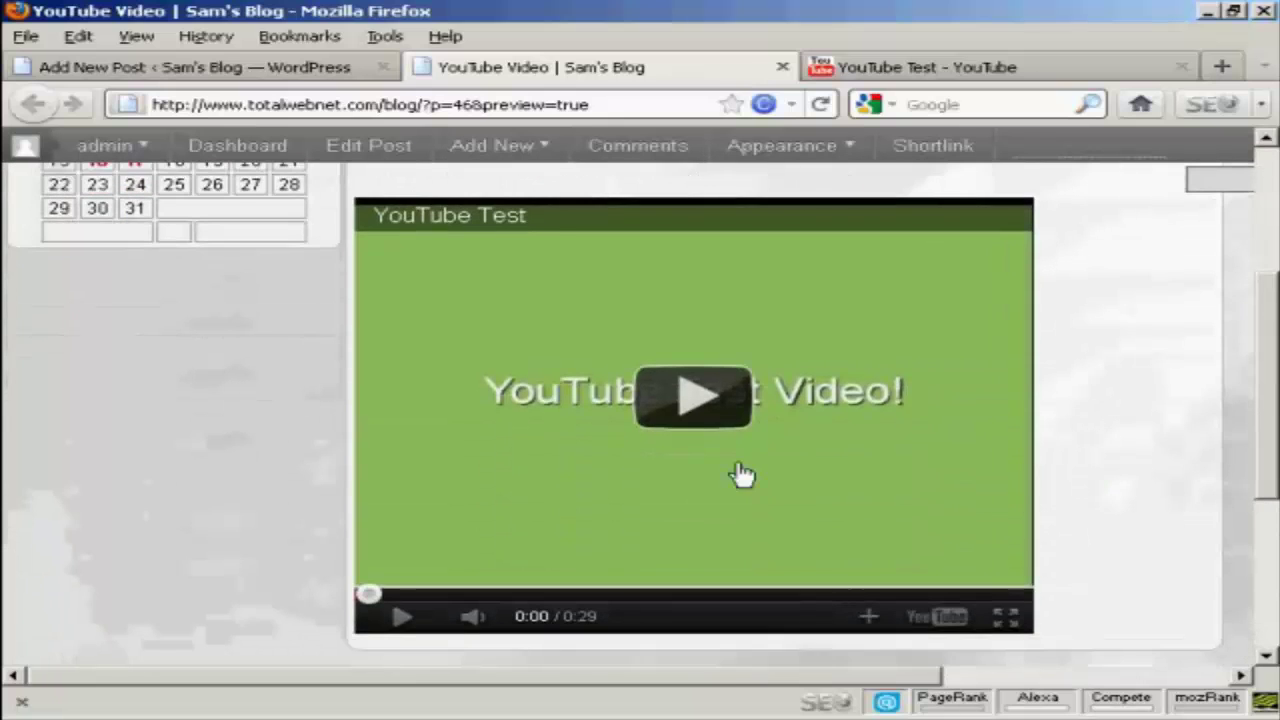
click(694, 400)
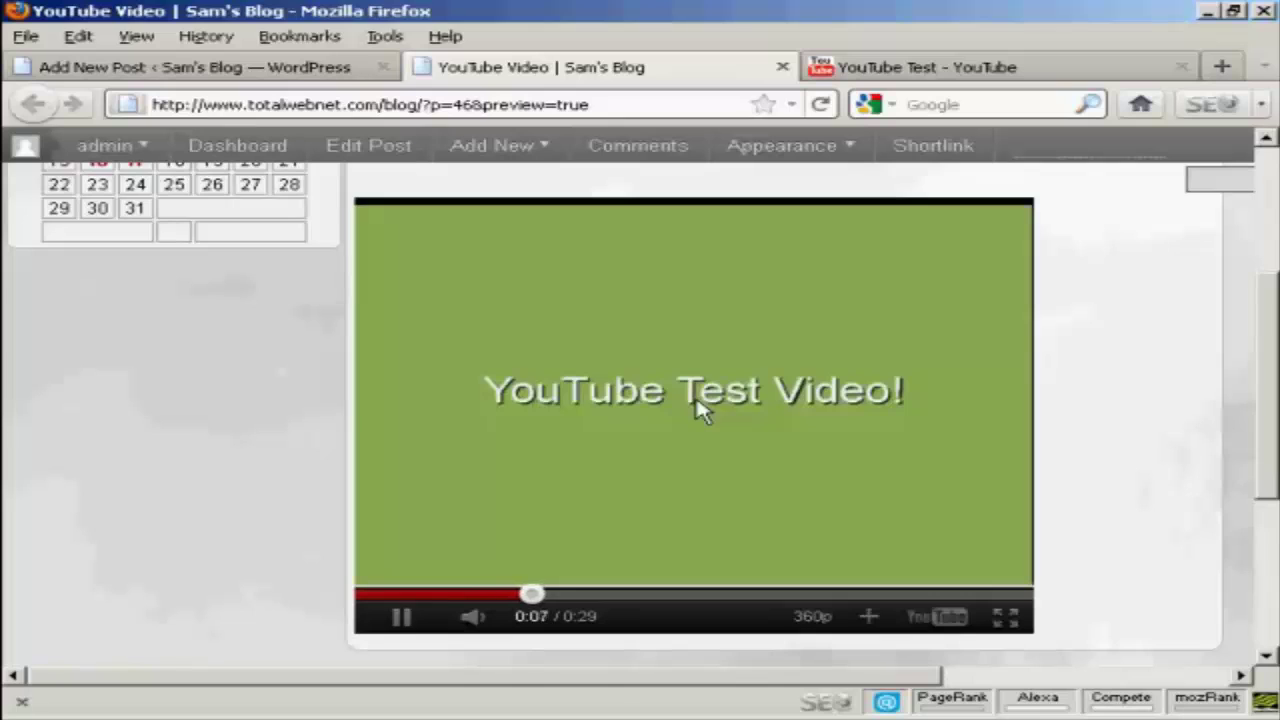
click(403, 618)
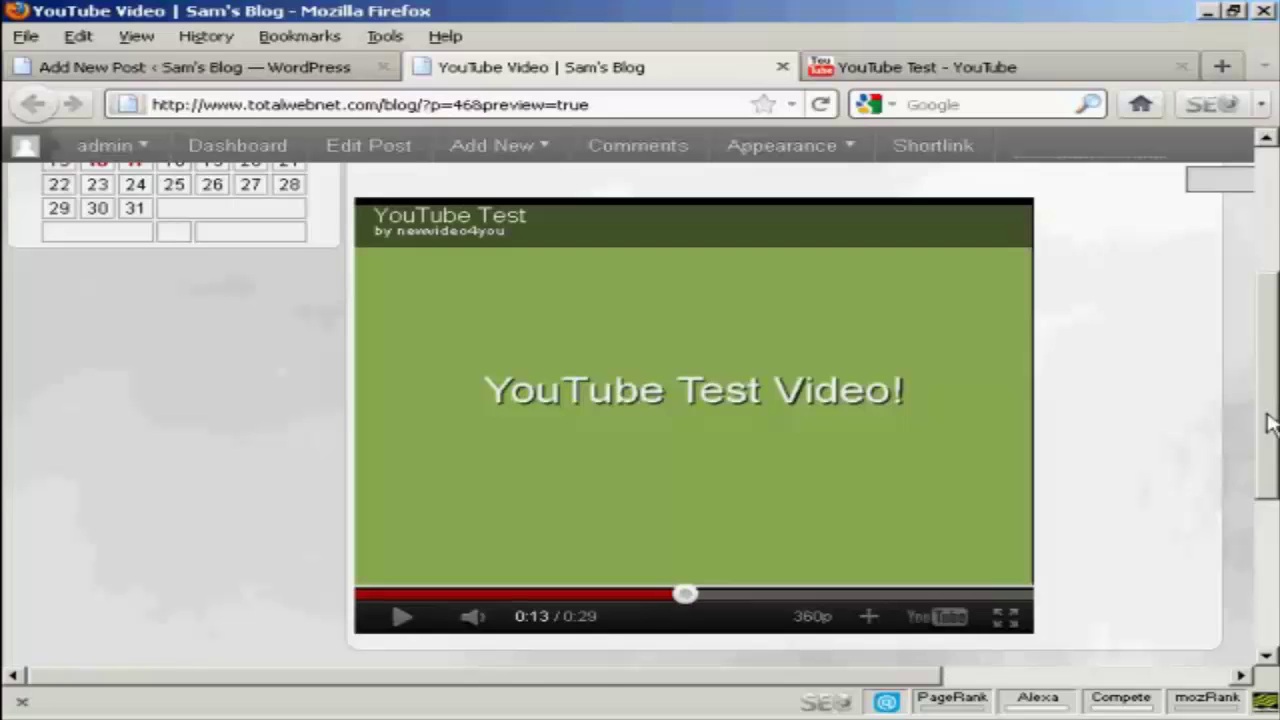
scroll(1268, 422, up, 5)
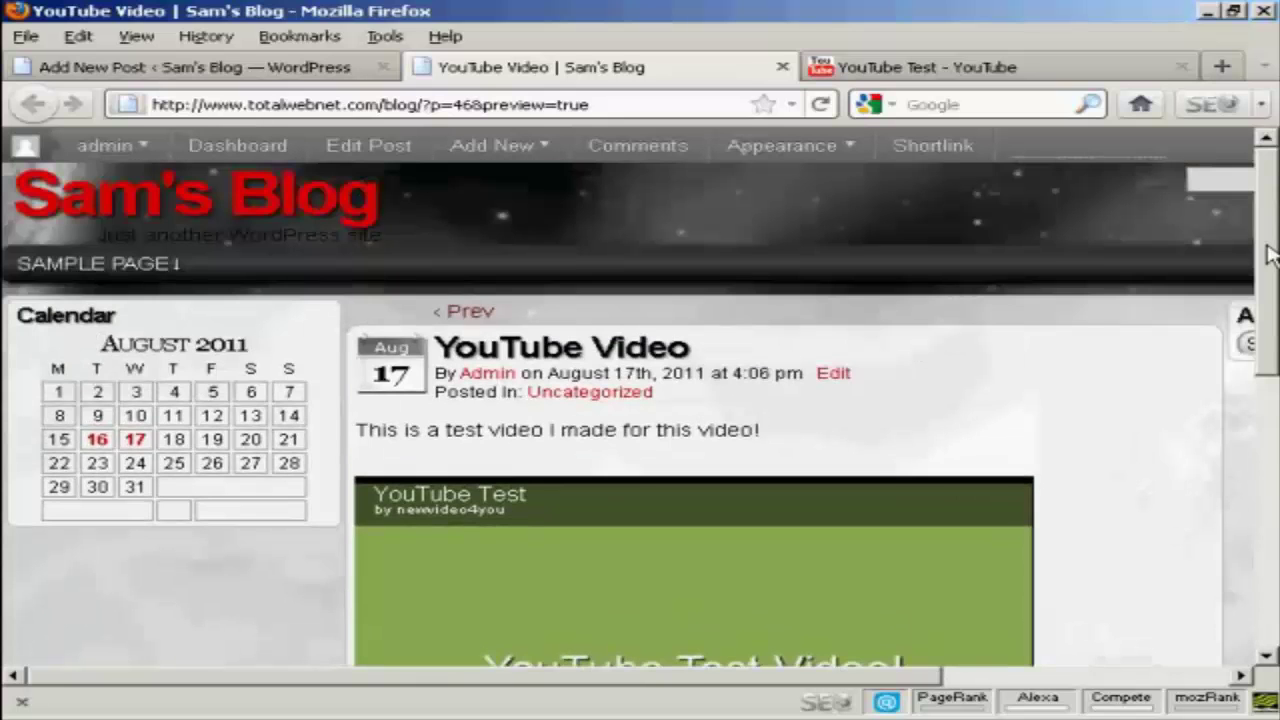
- Close the preview and add an empty line after the </iframe> code in the HTML view
click(783, 67)
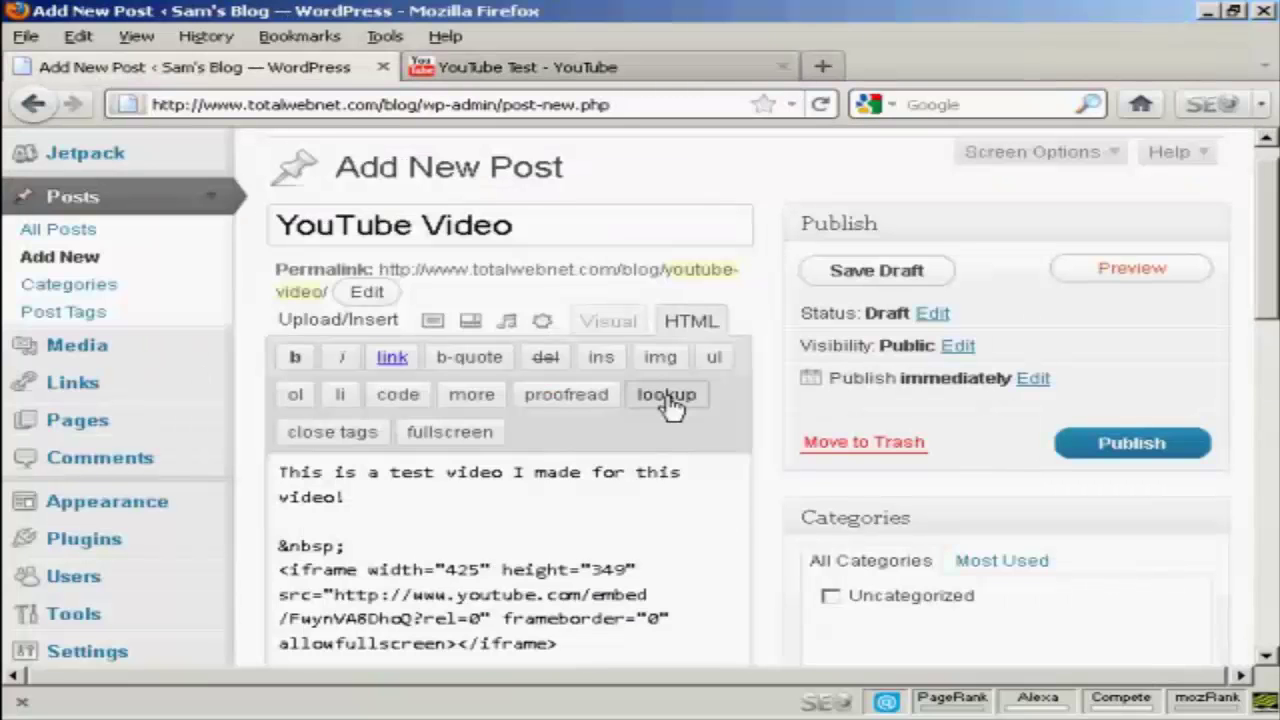
click(617, 330)
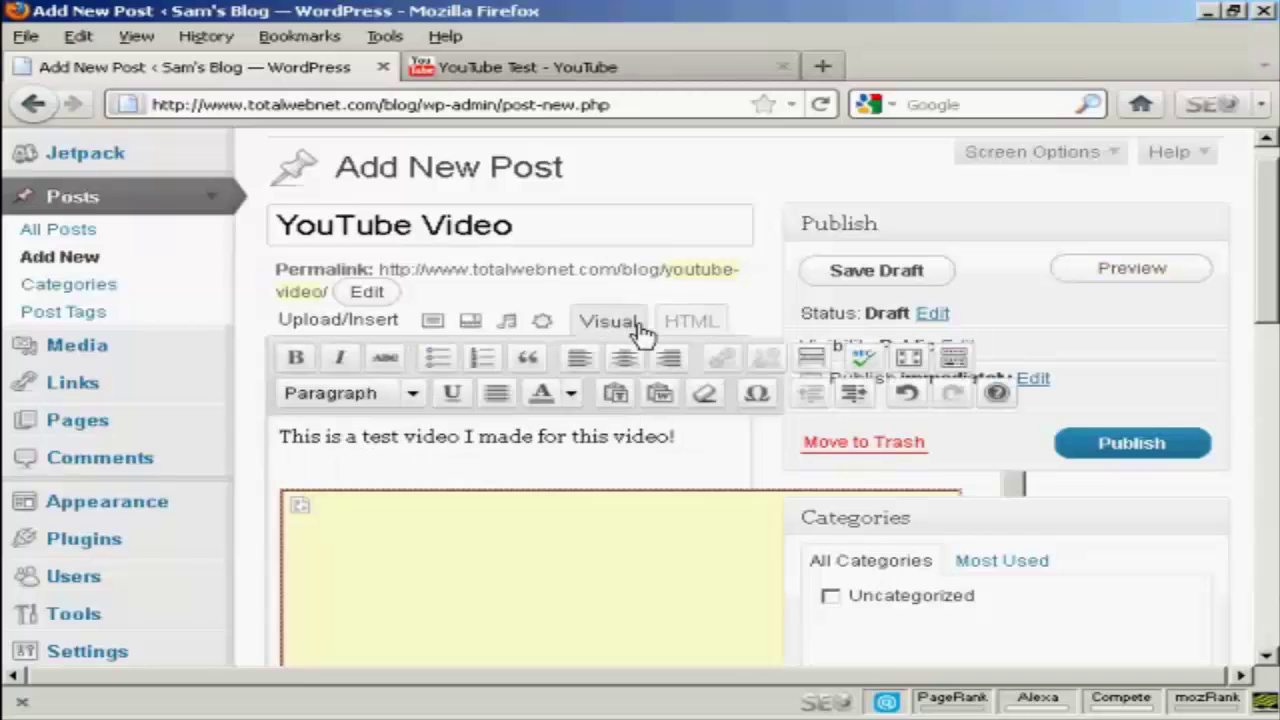
drag(1272, 216, 1270, 265)
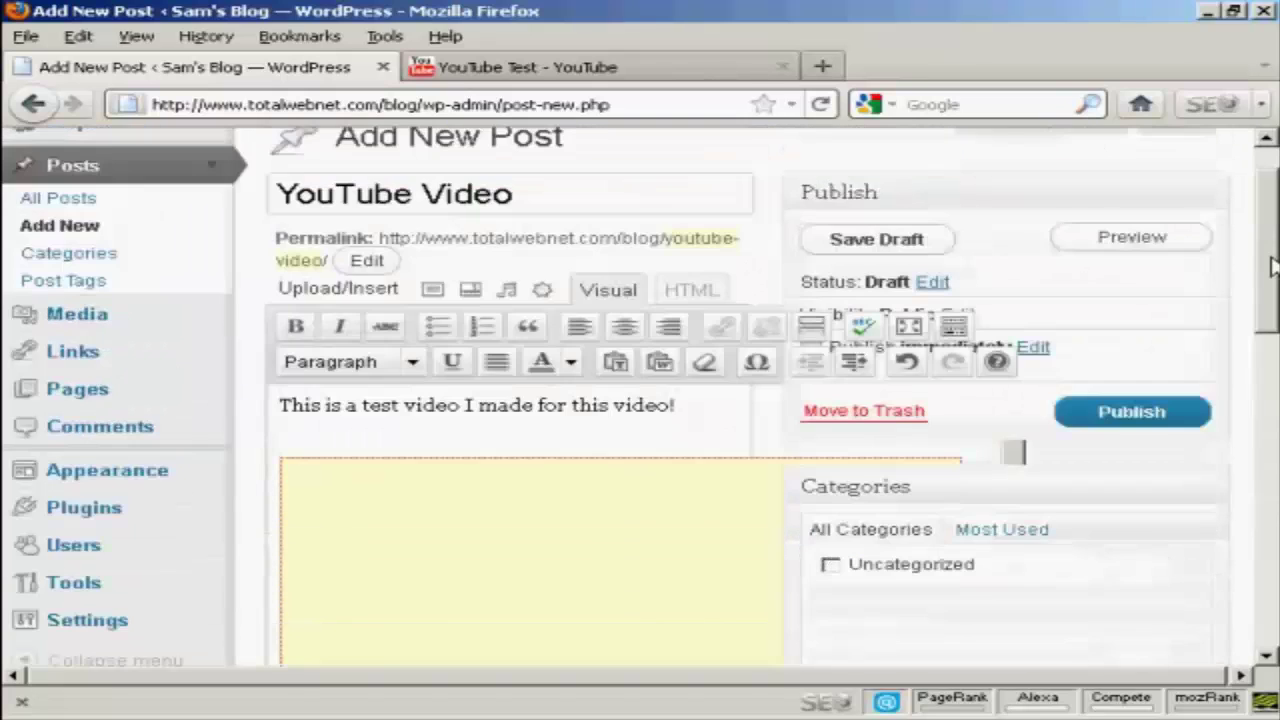
click(694, 296)
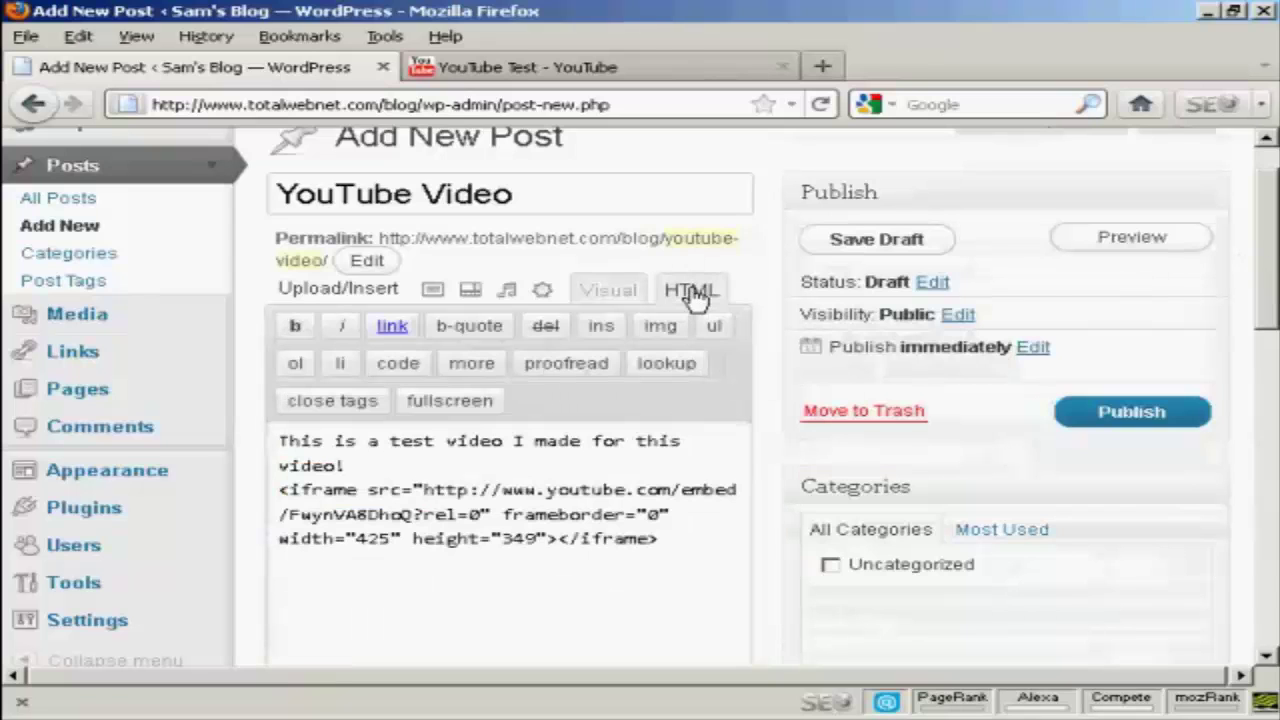
click(686, 543)
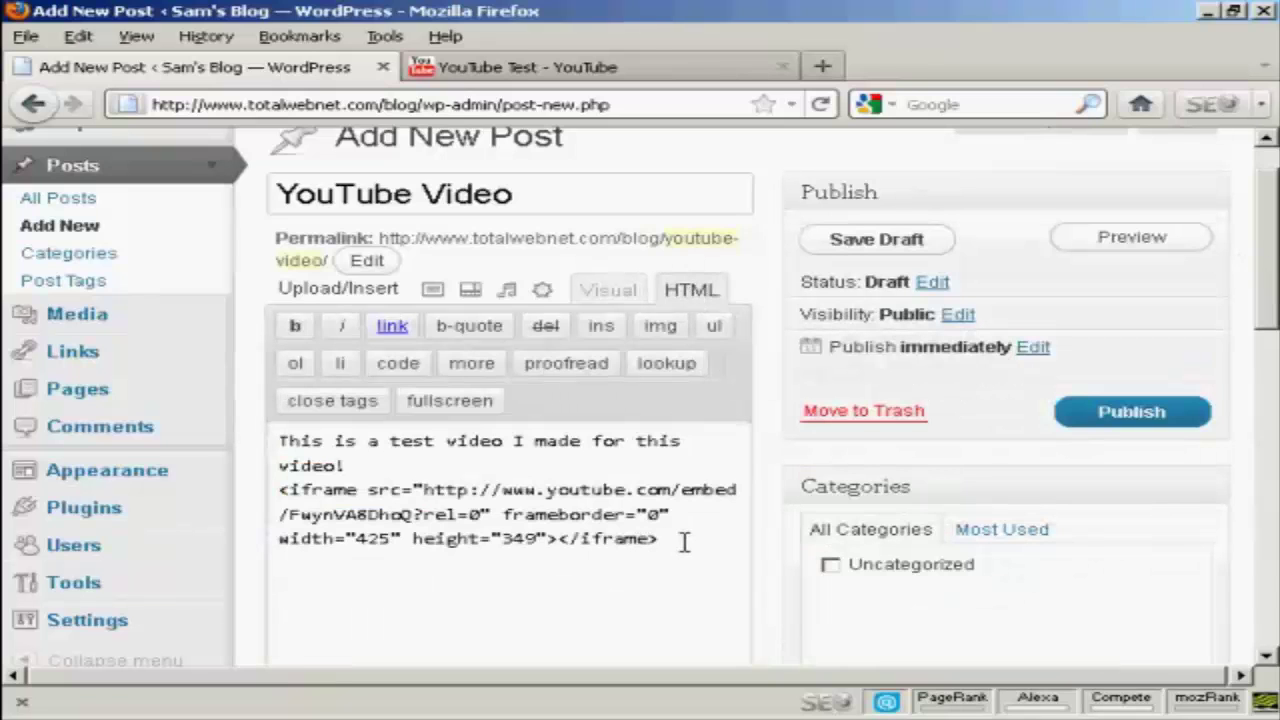
key(Return)
- Publish the 'YouTube Video' post and view it live on the blog
click(1146, 412)
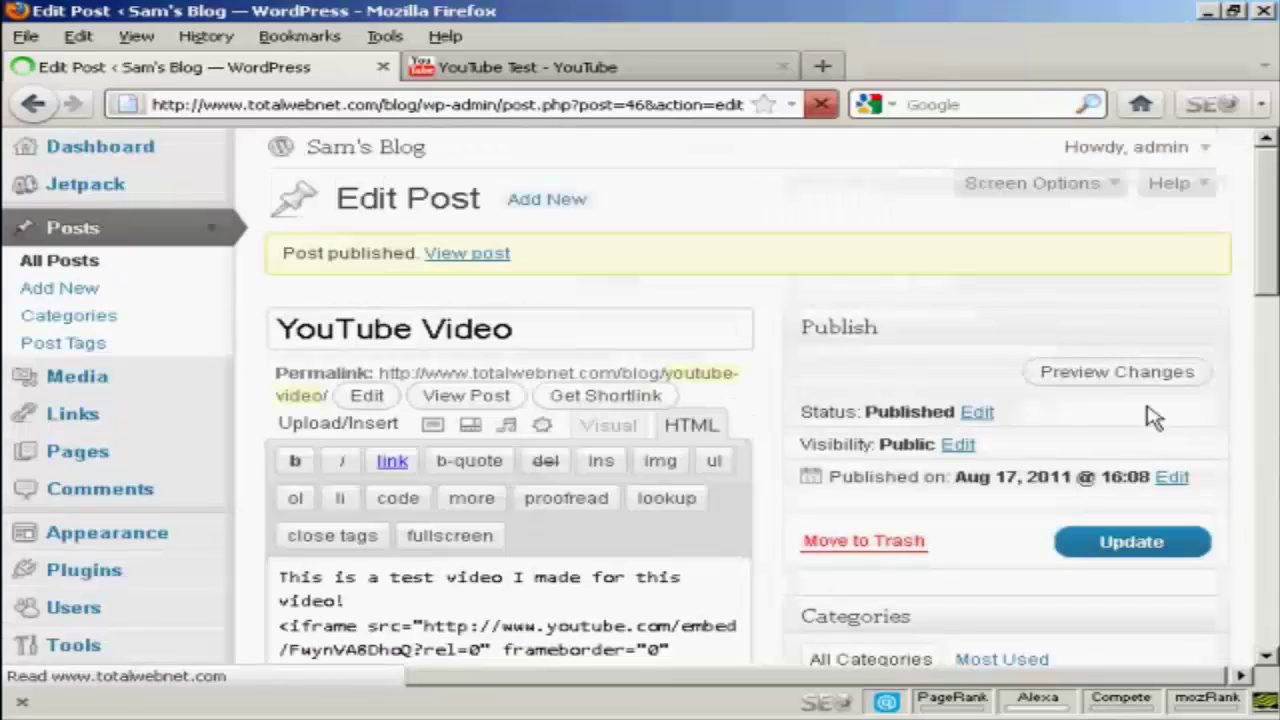
click(467, 255)
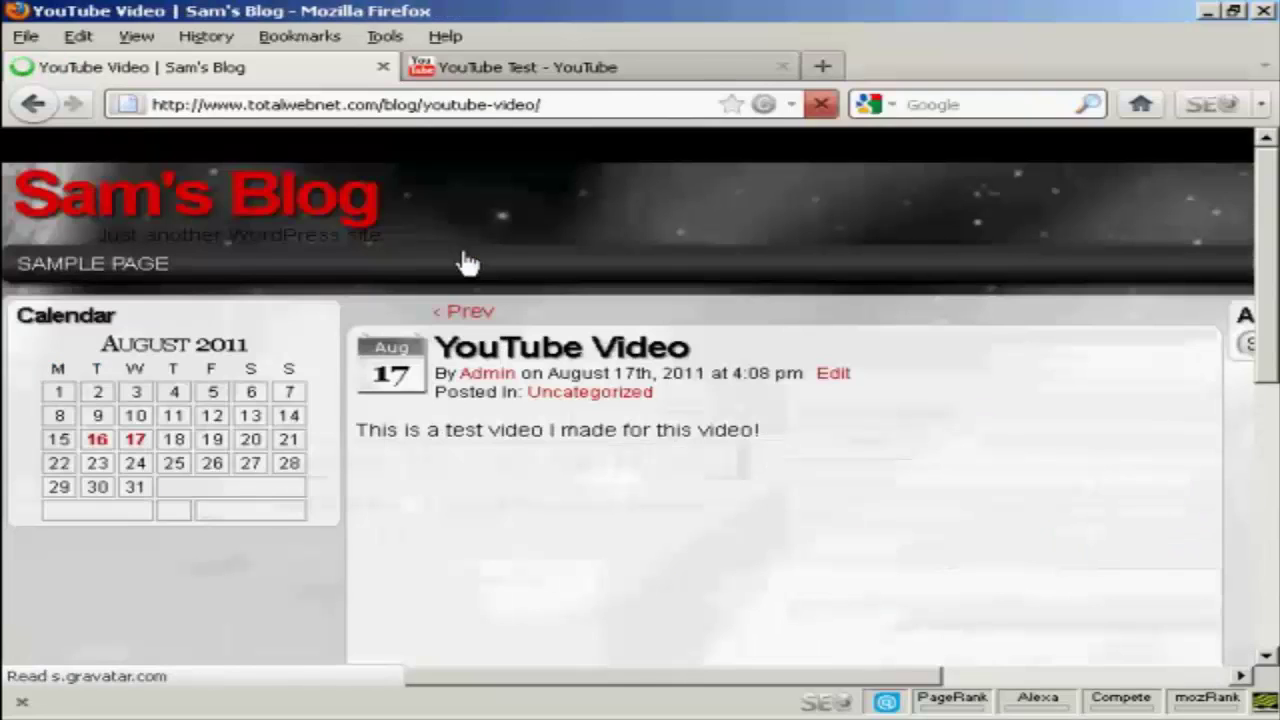
drag(1272, 232, 1268, 268)
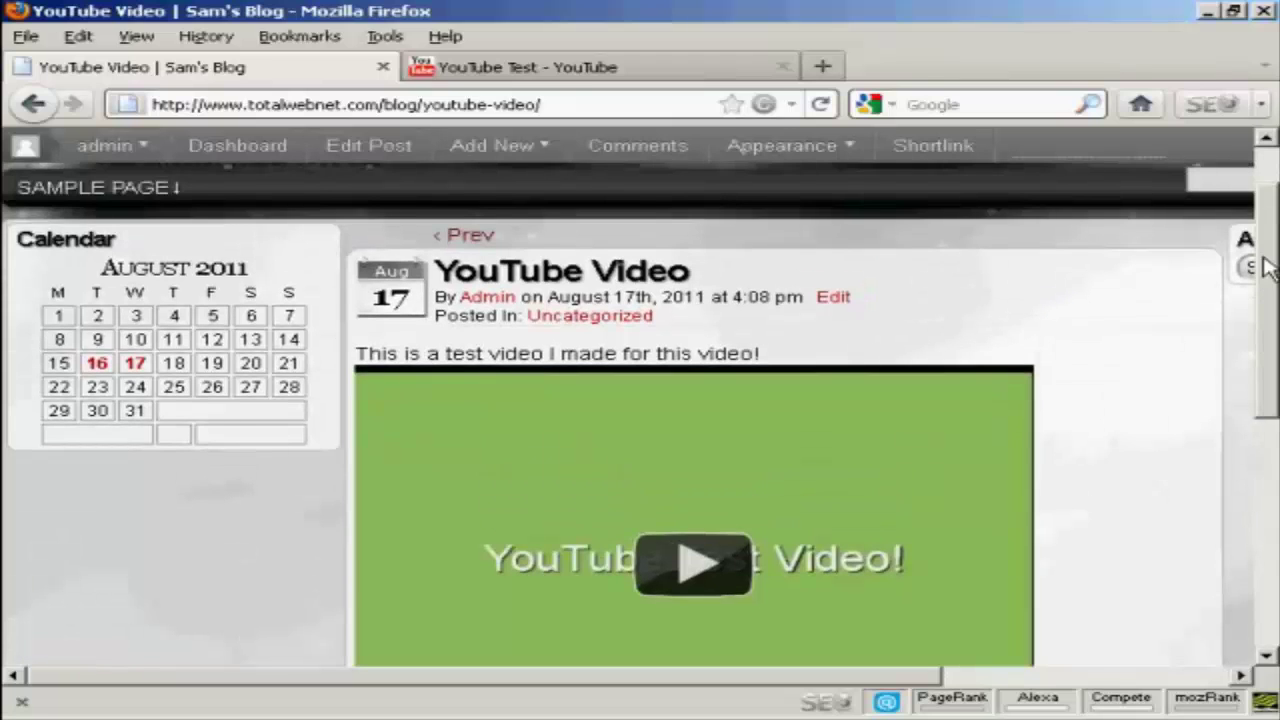